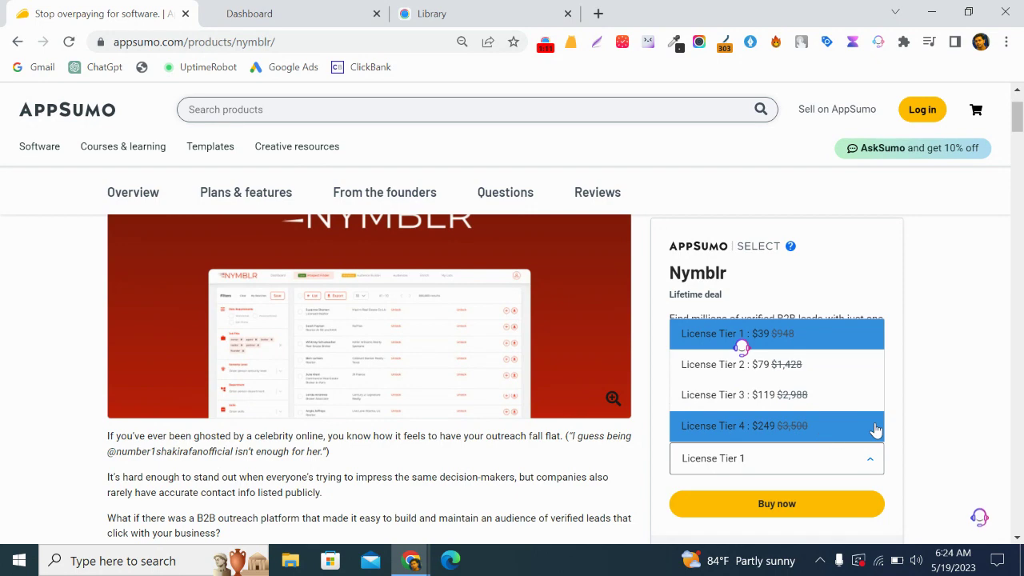
- Examine the license tiers, prices and included features on the Nymblr deal page, including the extra tier choices on the License Tier 3 card
scroll(1022, 272, "down", 5)
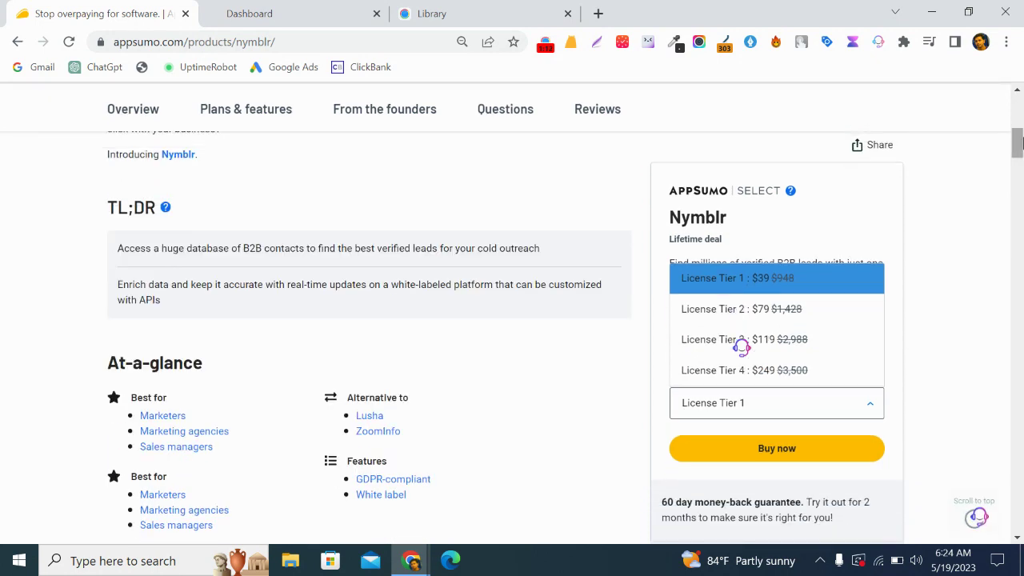
left_click_drag(1018, 156, 1021, 321)
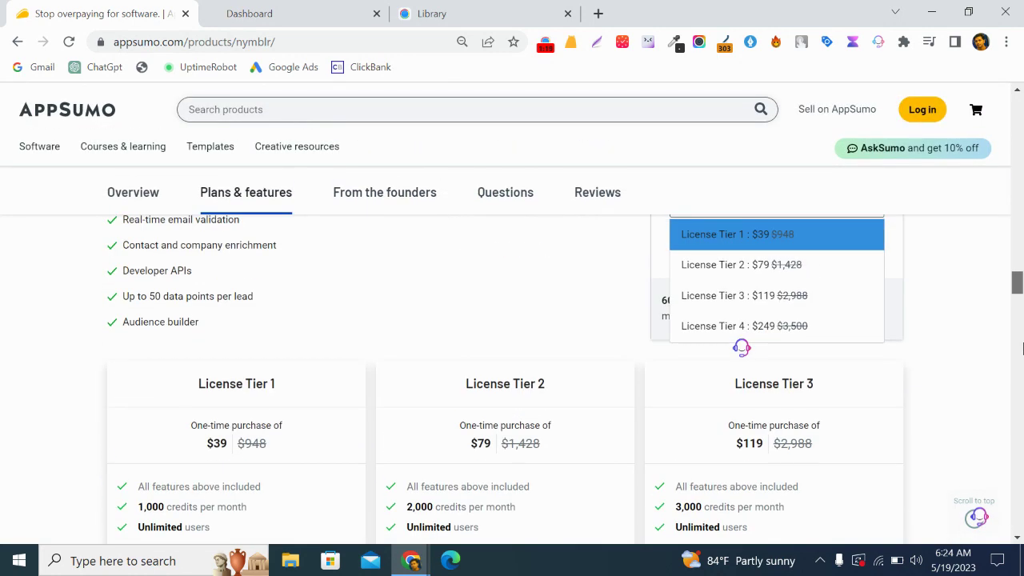
scroll(635, 427, "down", 2)
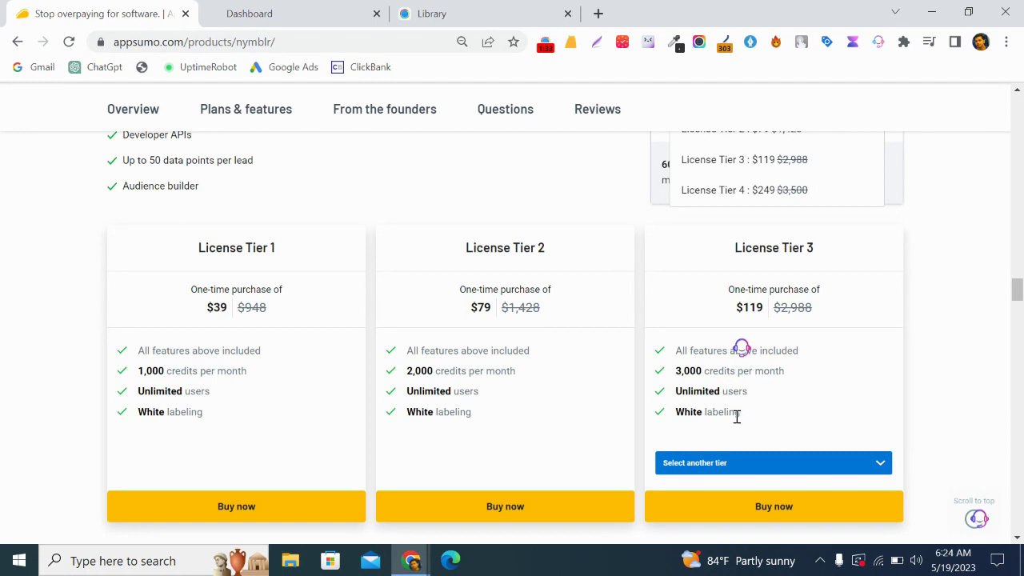
left_click(730, 475)
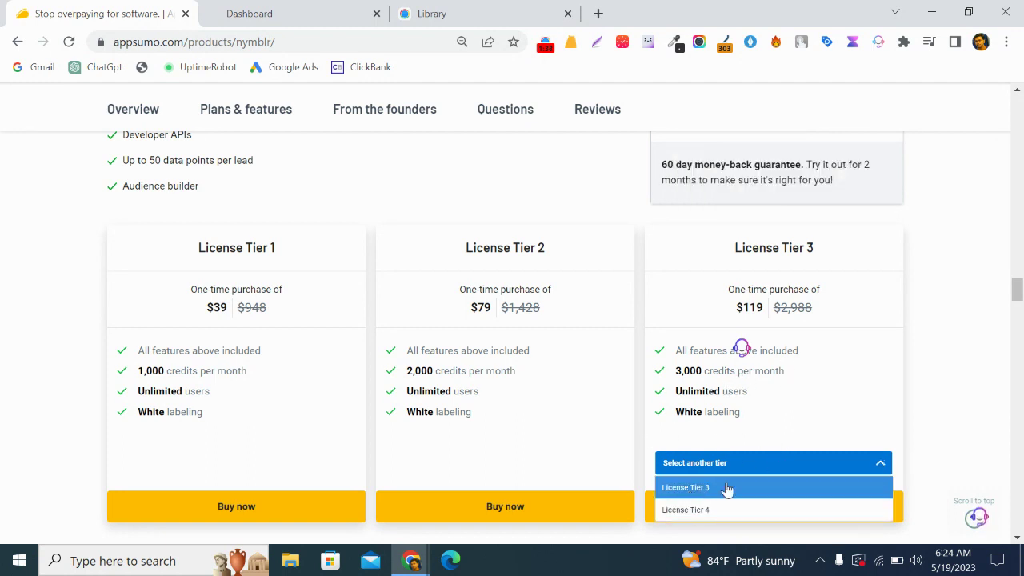
left_click(610, 393)
scroll(610, 393, "down", 2)
scroll(612, 392, "down", 2)
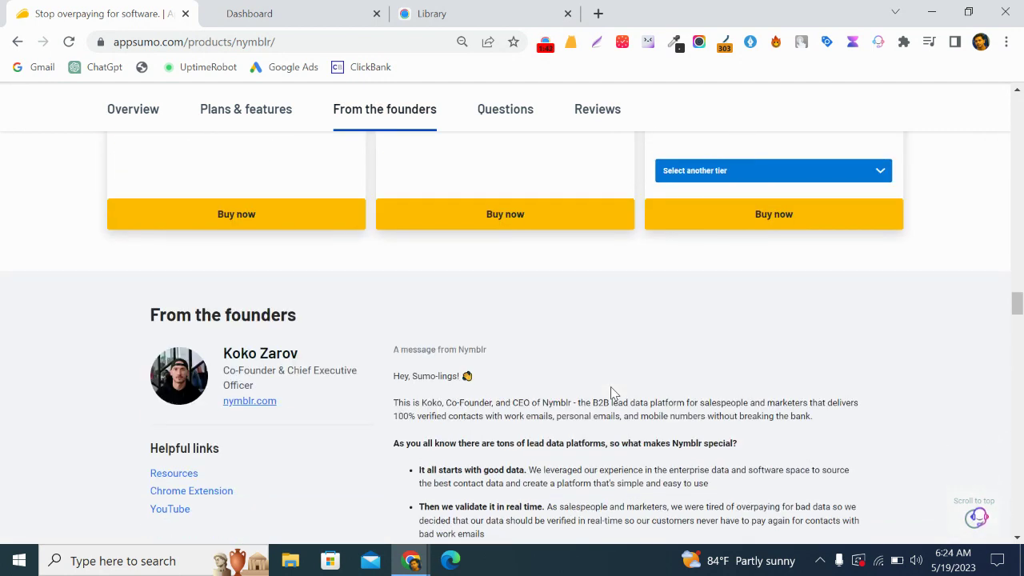
scroll(610, 392, "up", 9)
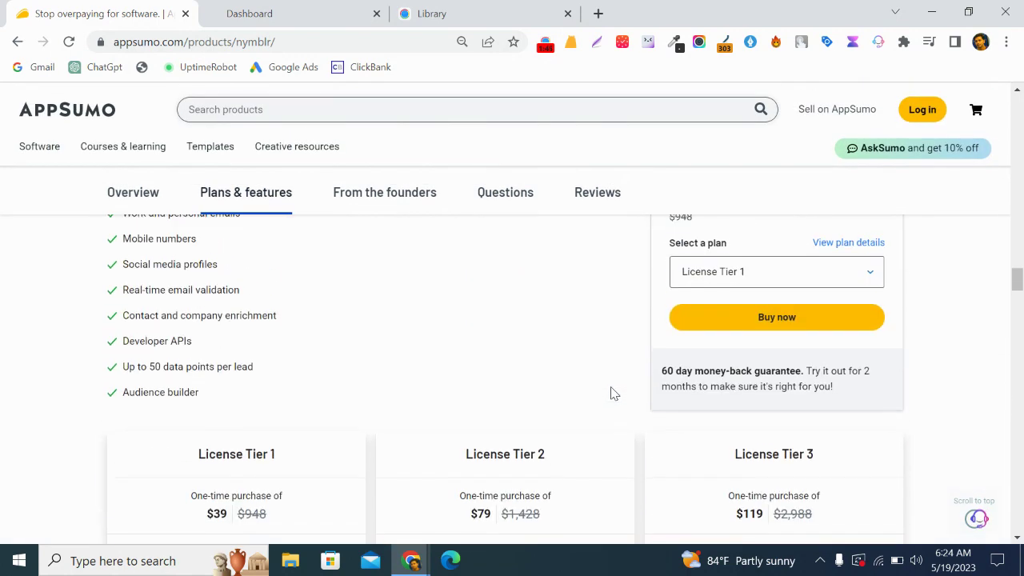
scroll(610, 393, "up", 10)
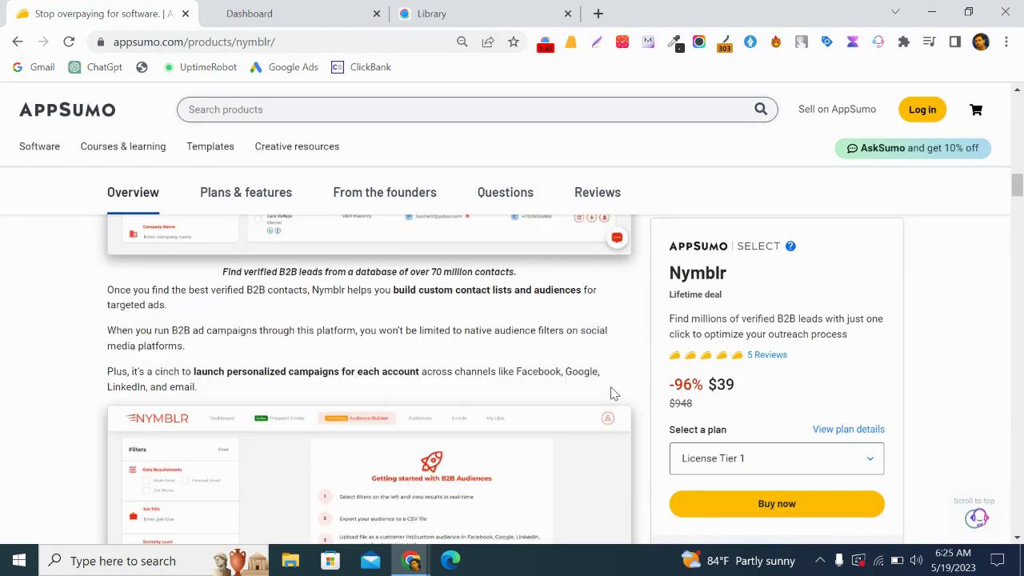
scroll(610, 391, "up", 8)
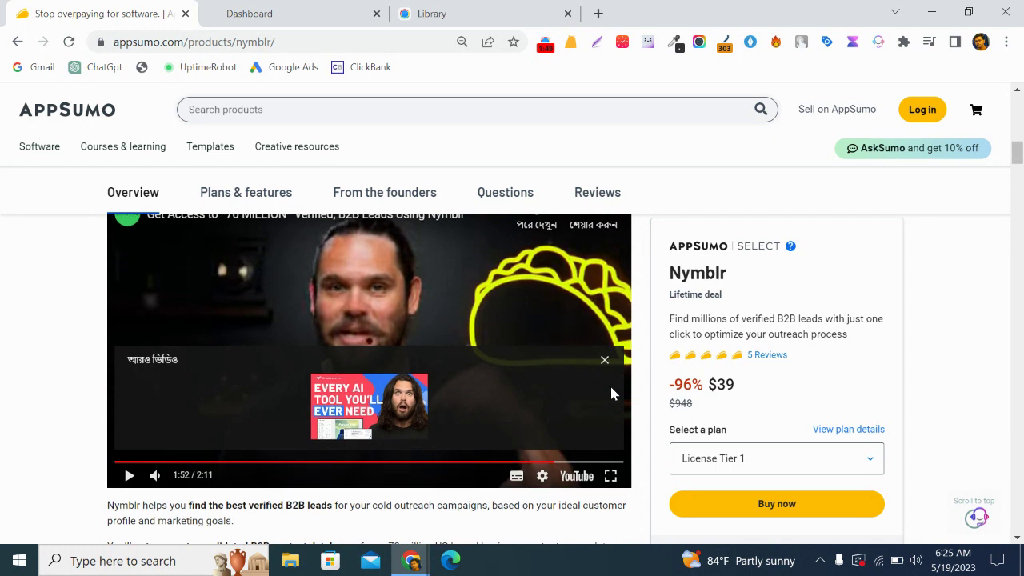
scroll(611, 392, "up", 1)
- Switch to the Nymblr dashboard and look over its team section, shortcuts and Chrome extension offer
left_click(327, 8)
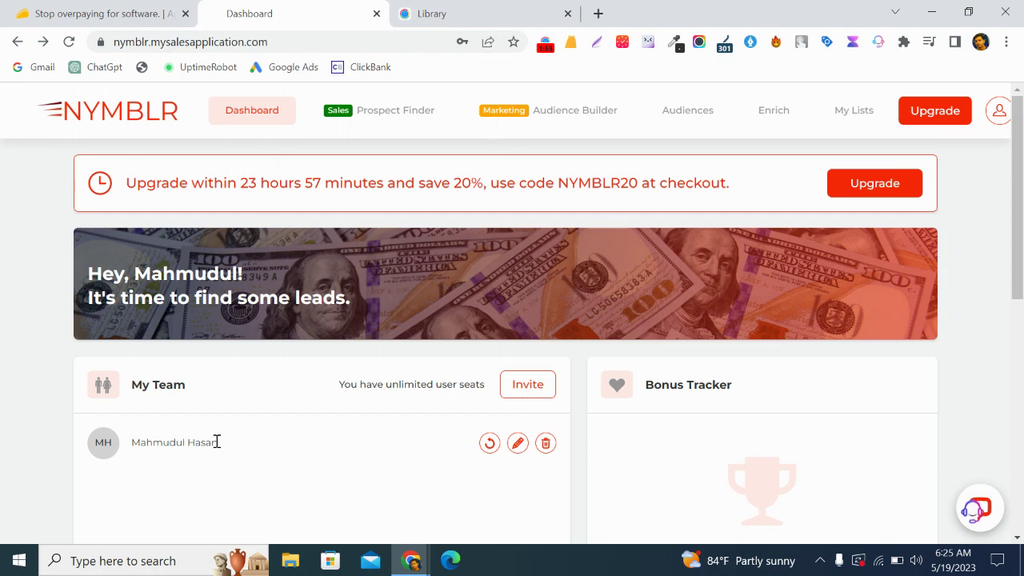
scroll(214, 443, "down", 6)
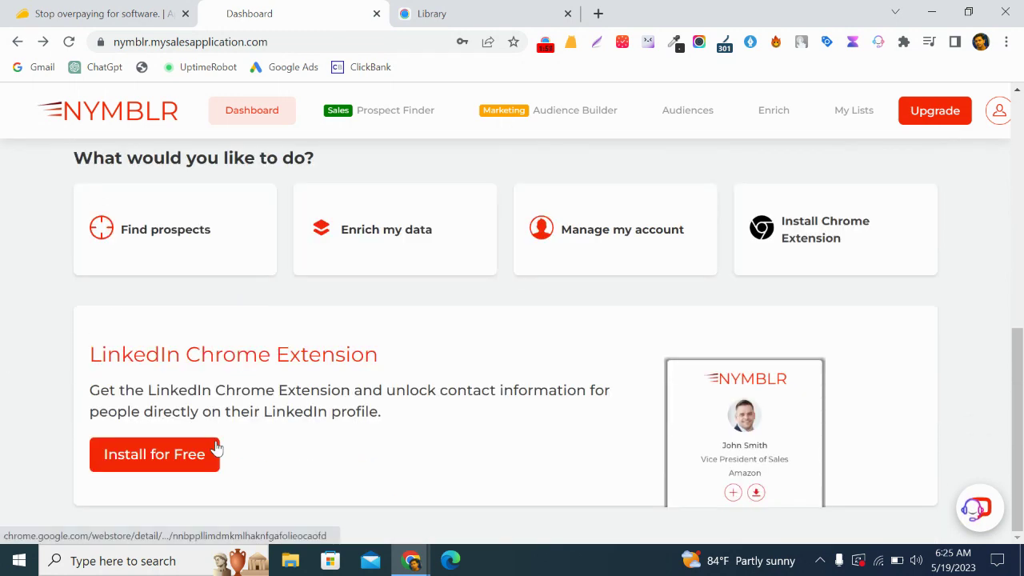
scroll(216, 448, "up", 6)
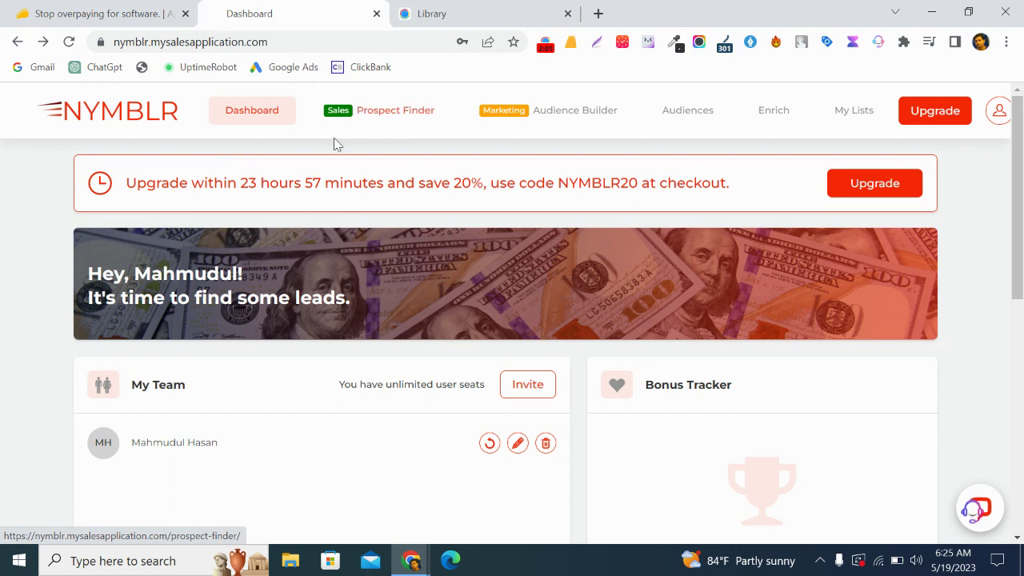
- Open the Prospect Finder and require a work email in the data requirements
left_click(383, 116)
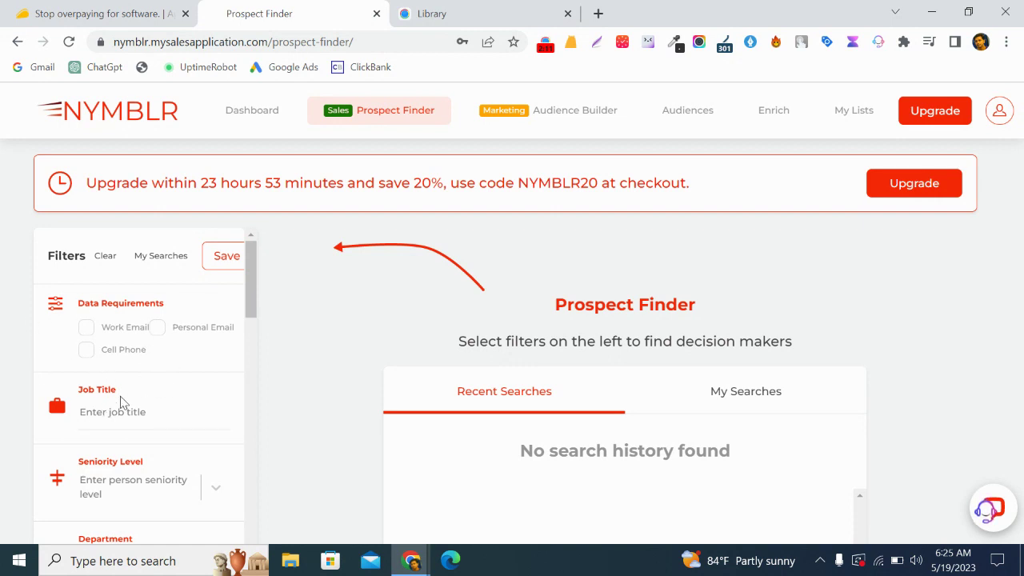
scroll(134, 397, "down", 2)
scroll(134, 398, "up", 2)
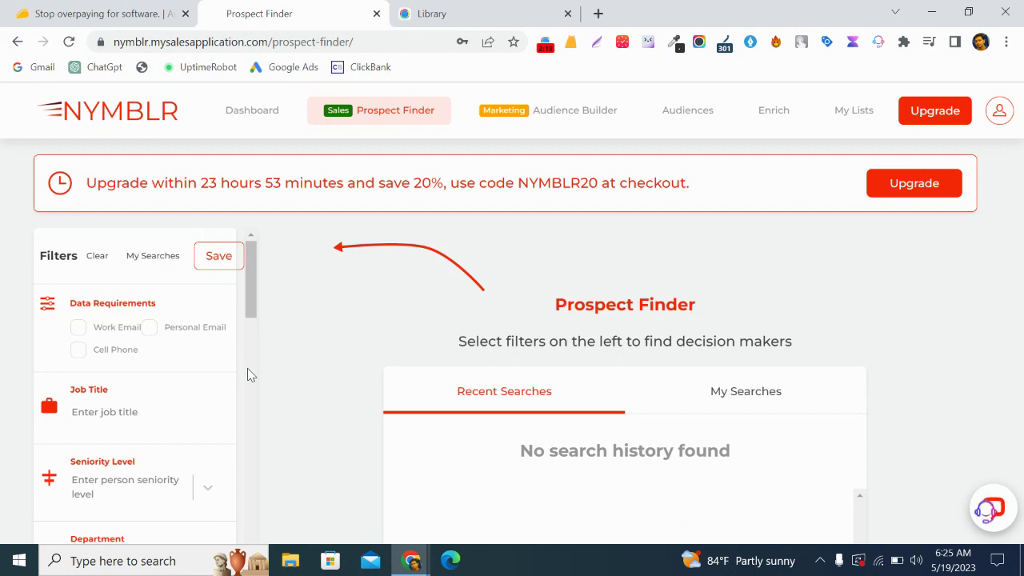
left_click(78, 328)
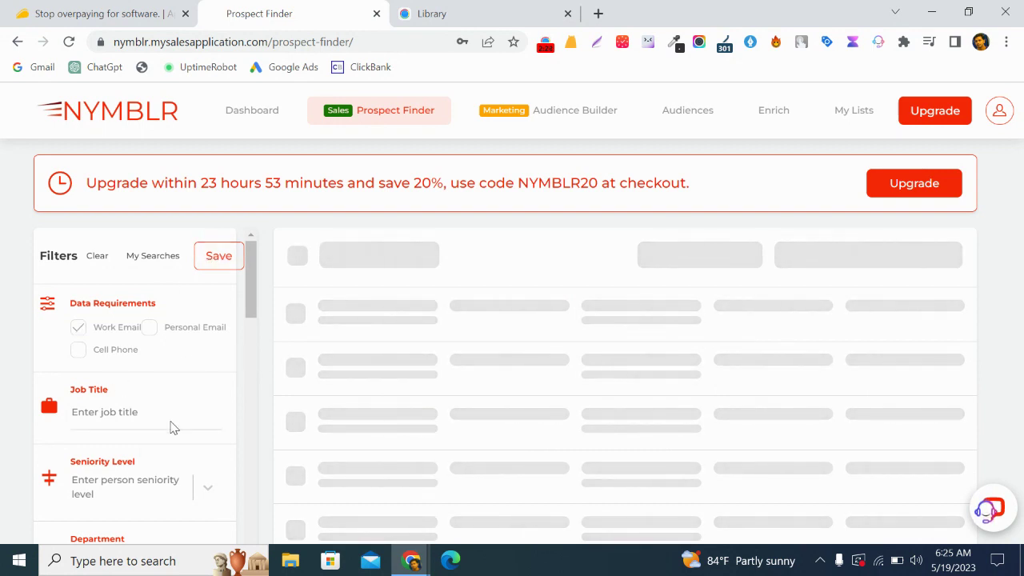
- Try filtering the prospects by the job title "data seientist" and remove that job title again
scroll(172, 428, "down", 1)
left_click(110, 366)
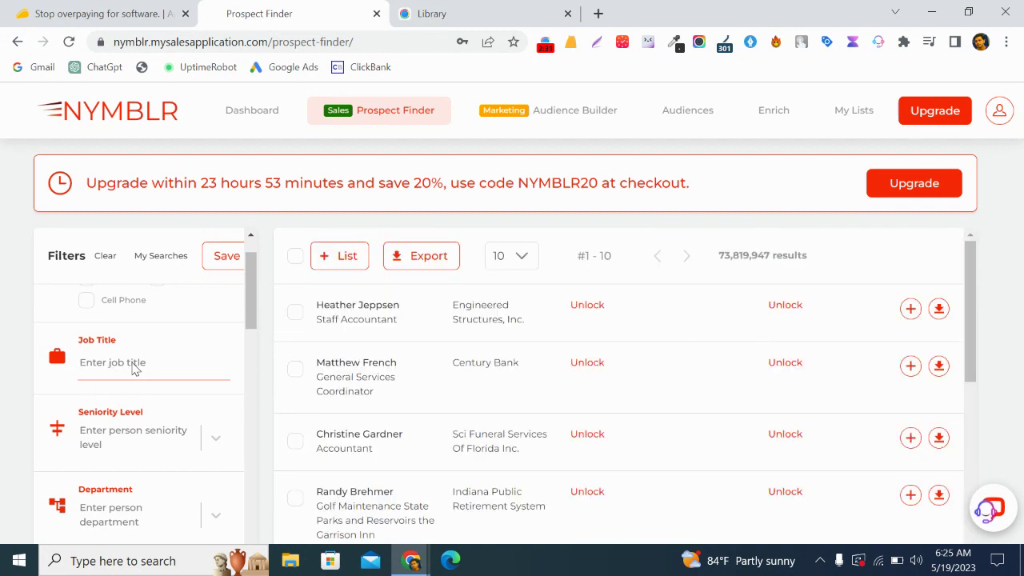
type("DAT")
key("BackSpace")
type("d")
type("ntist")
key("Return")
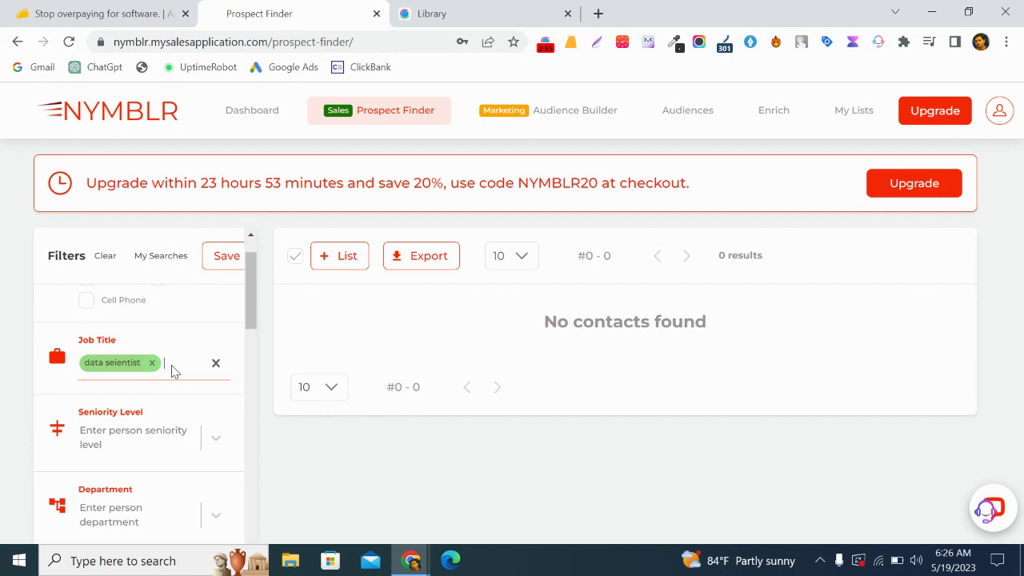
left_click(152, 364)
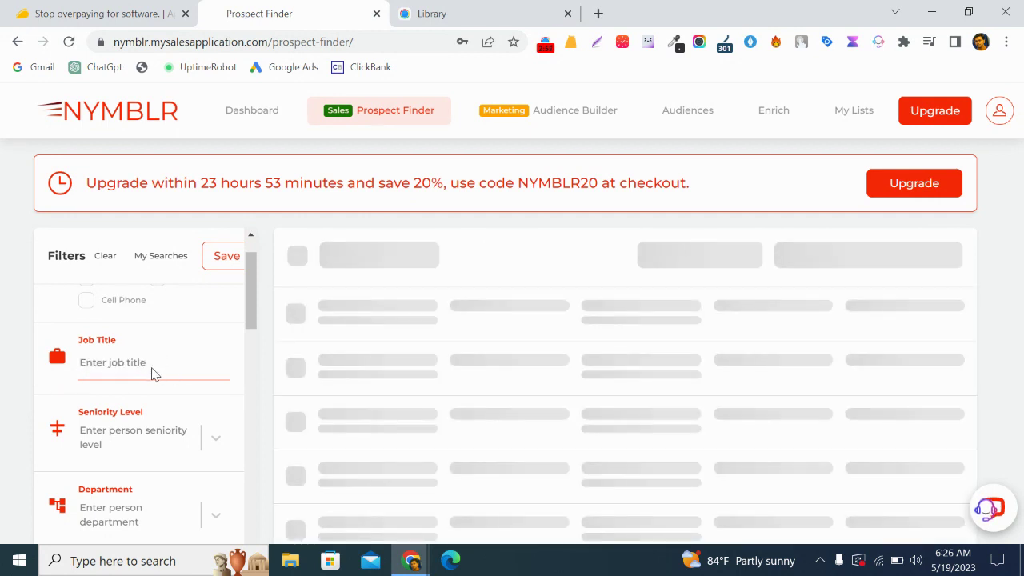
- Filter the prospects by the job title "graphic design" and include the Owner seniority level
type("graphic desig")
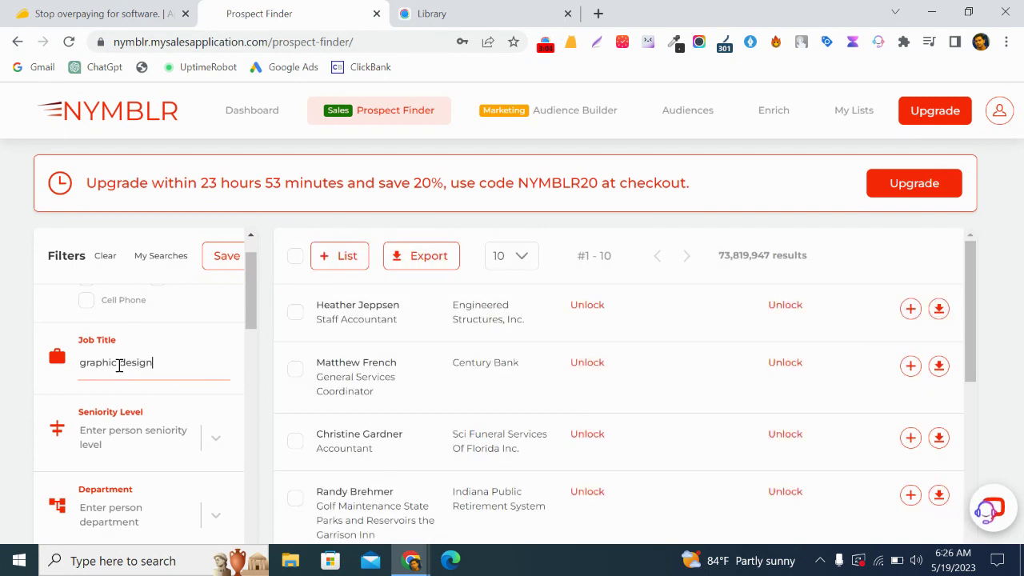
type("n")
key("Return")
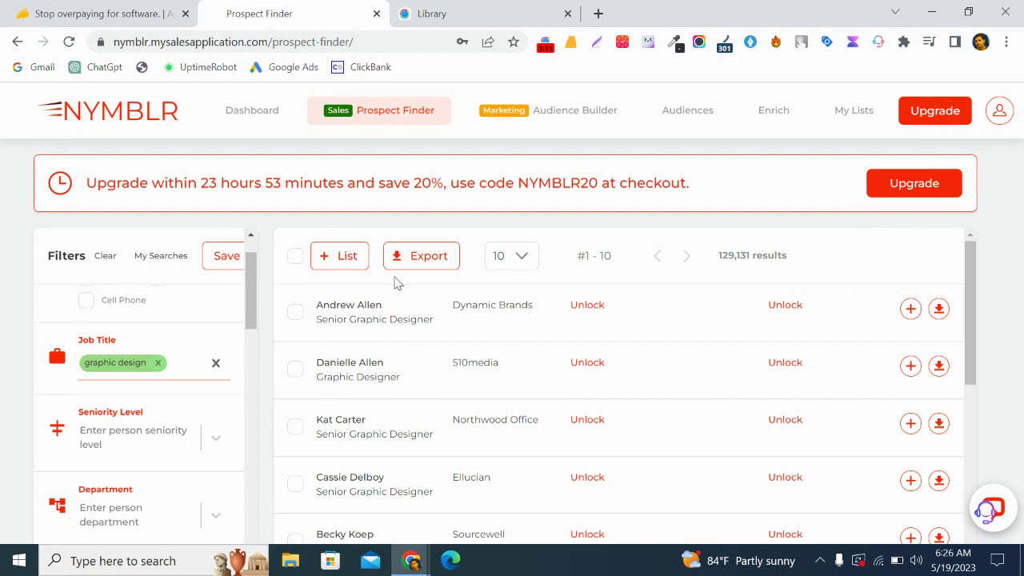
left_click(212, 444)
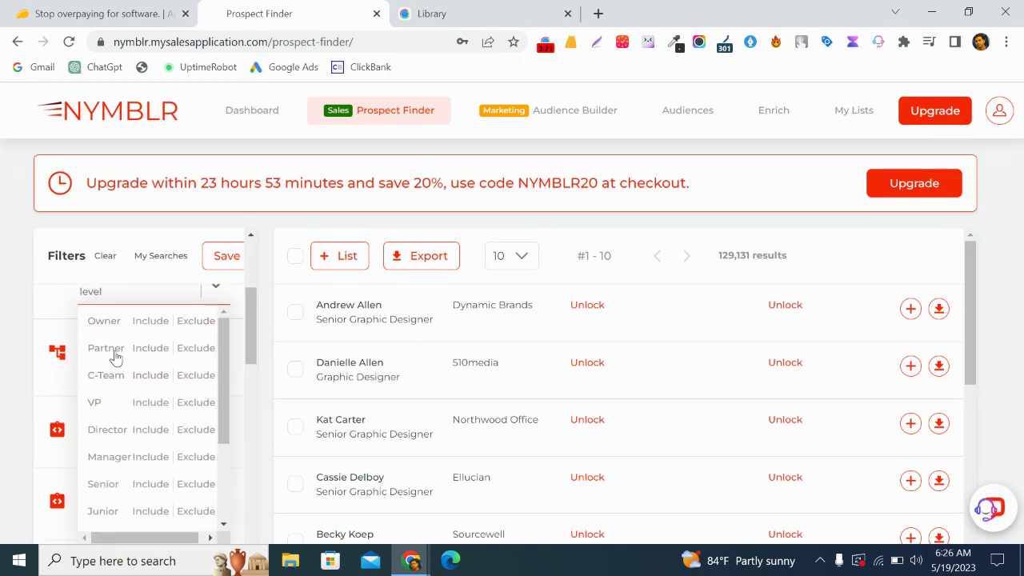
left_click(160, 323)
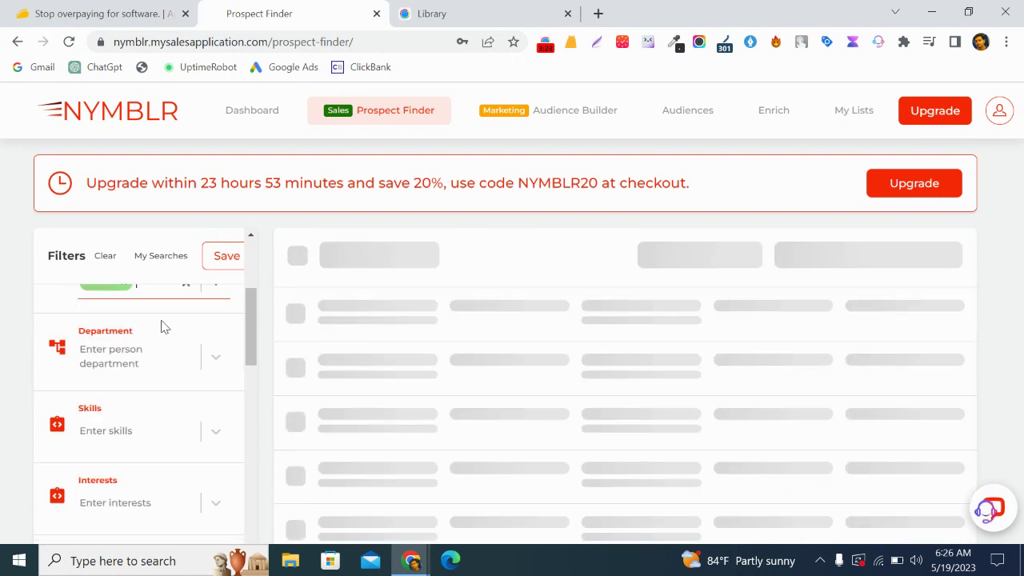
- Examine the departments that can be included or excluded in the Department filter, leaving it empty
left_click(218, 360)
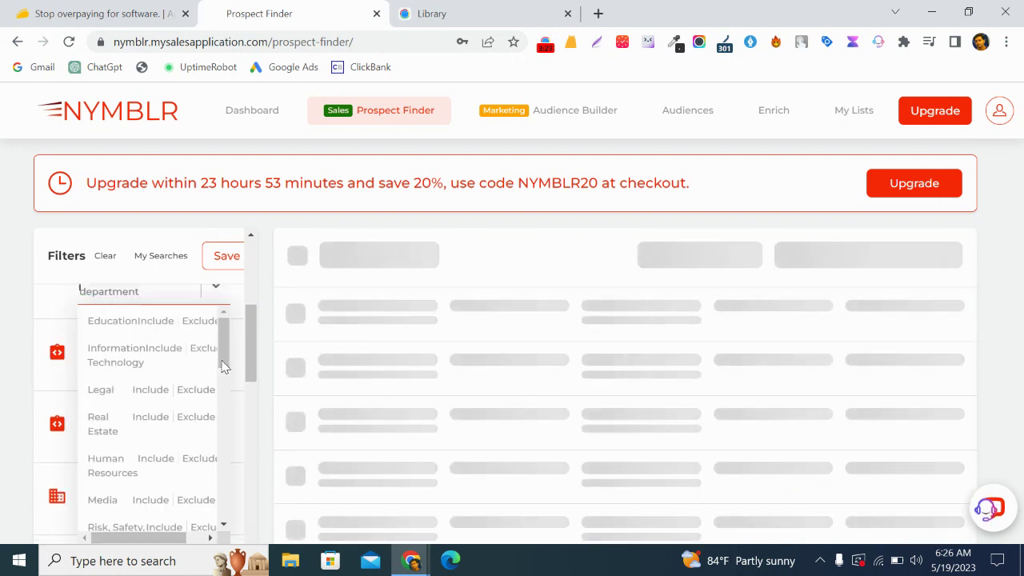
scroll(182, 422, "down", 10)
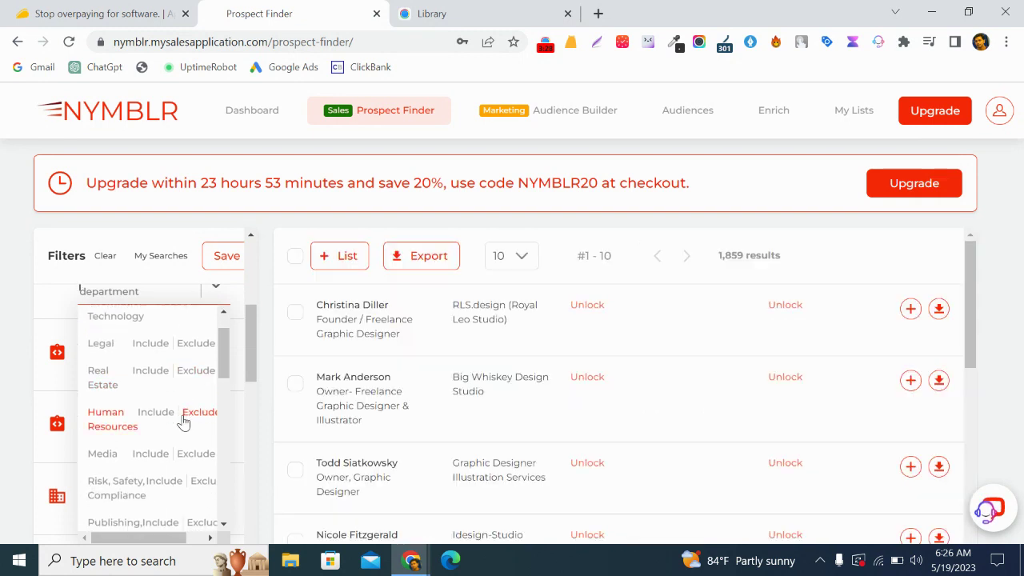
scroll(182, 423, "down", 5)
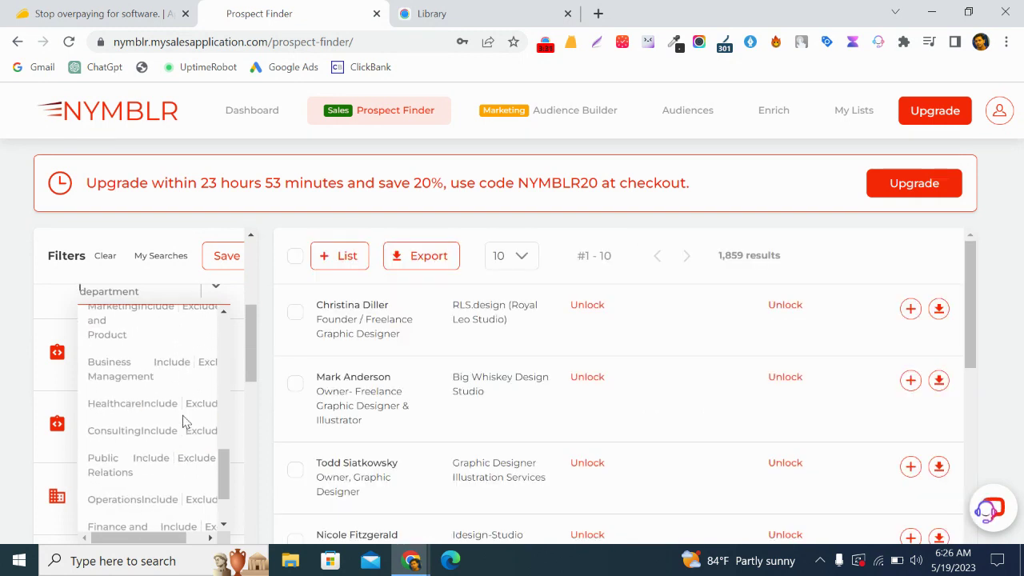
scroll(126, 432, "up", 8)
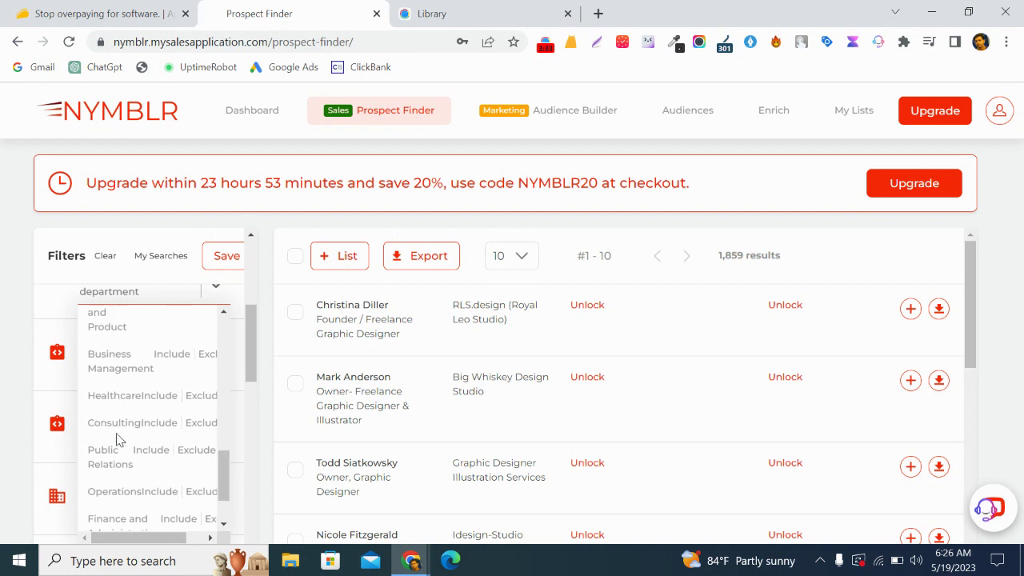
scroll(117, 441, "up", 2)
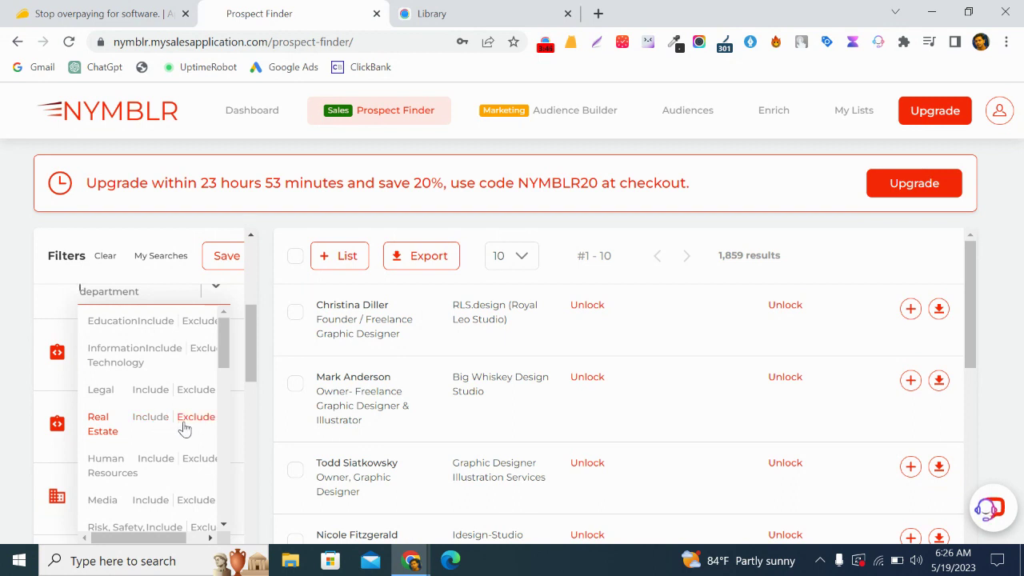
scroll(174, 437, "down", 1)
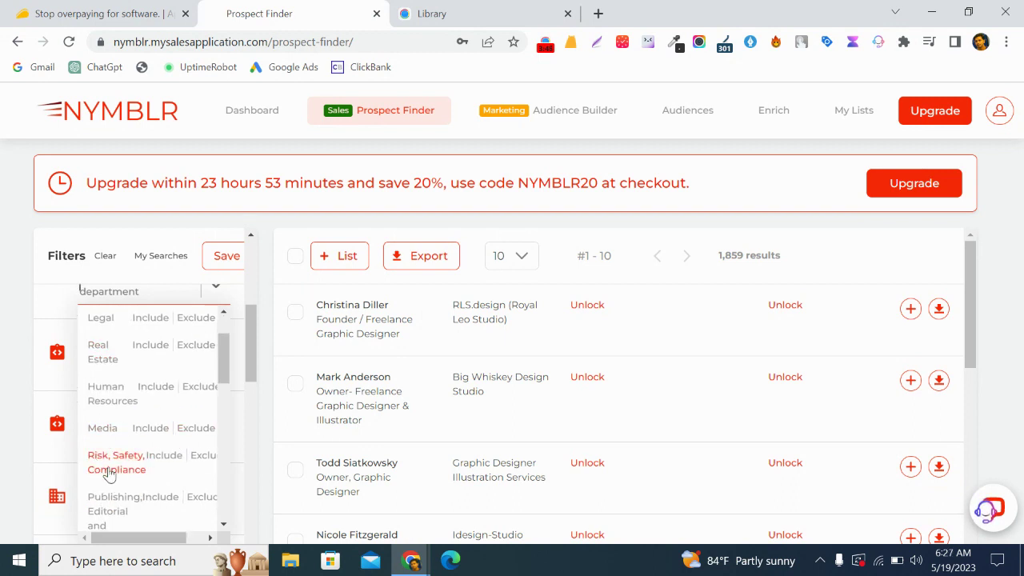
scroll(138, 472, "down", 1)
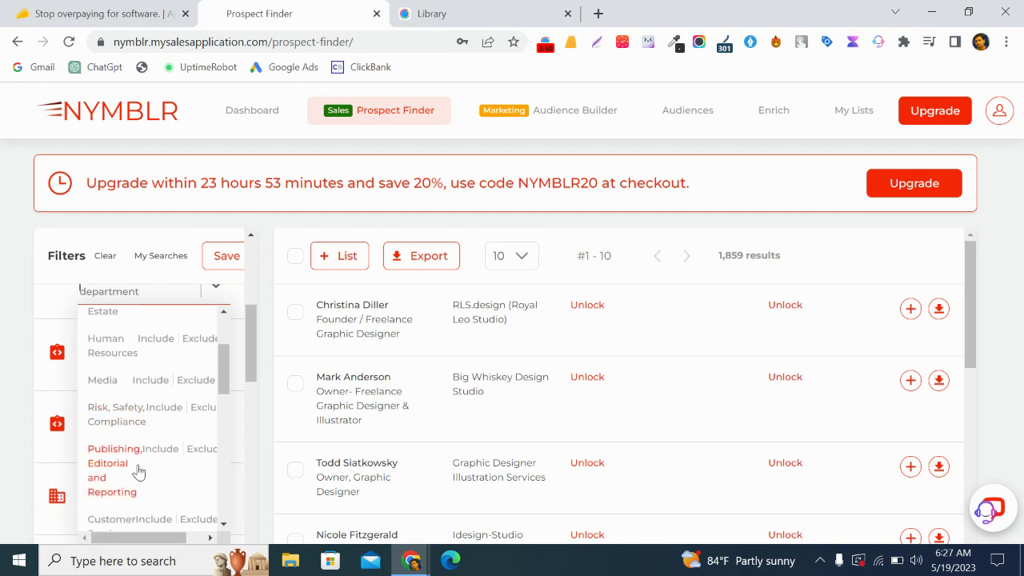
left_click(4, 389)
scroll(115, 436, "up", 2)
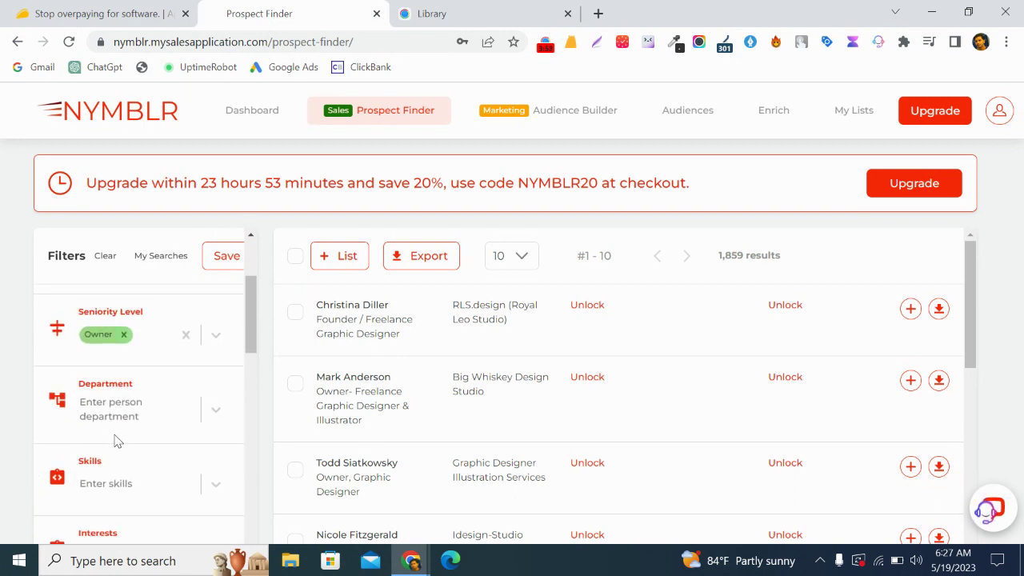
scroll(88, 440, "down", 1)
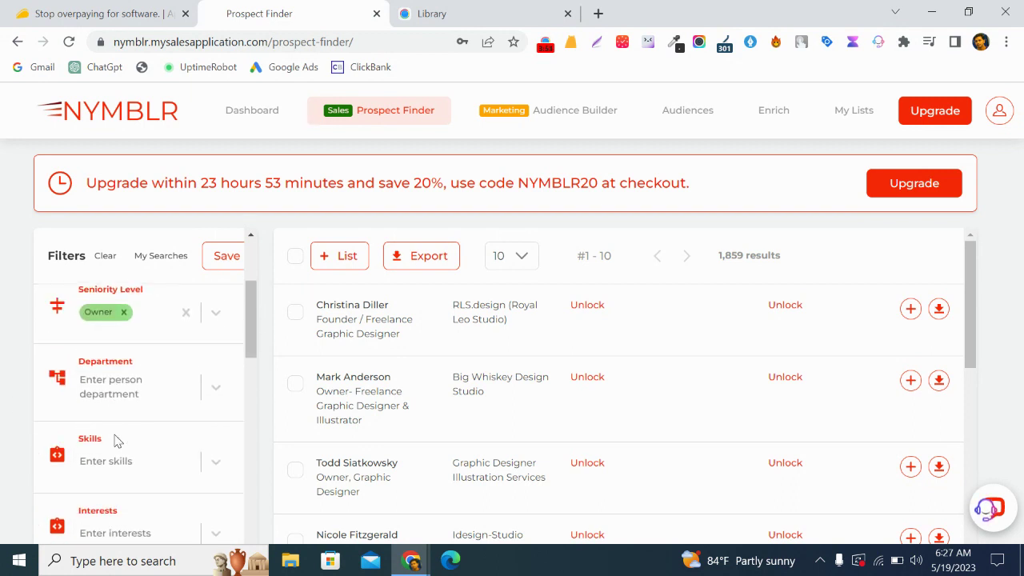
left_click(220, 392)
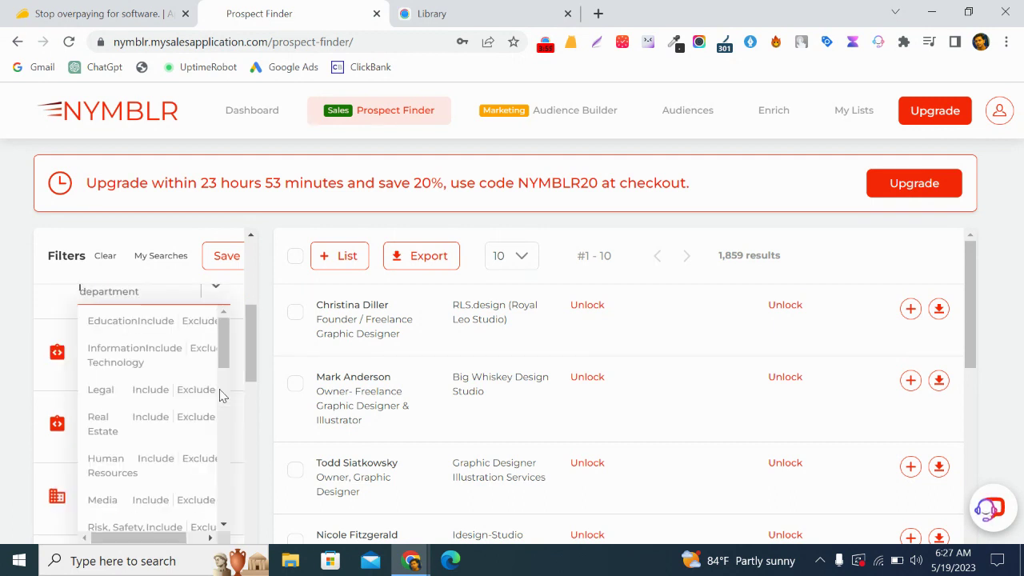
left_click(2, 417)
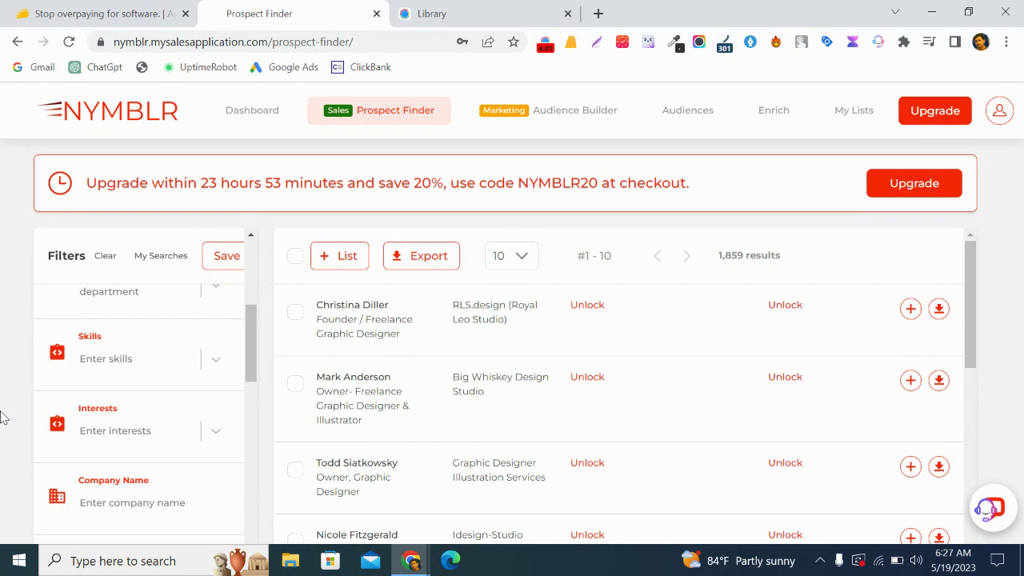
- Check the Interests filter and look at the company filters that follow it
left_click(217, 434)
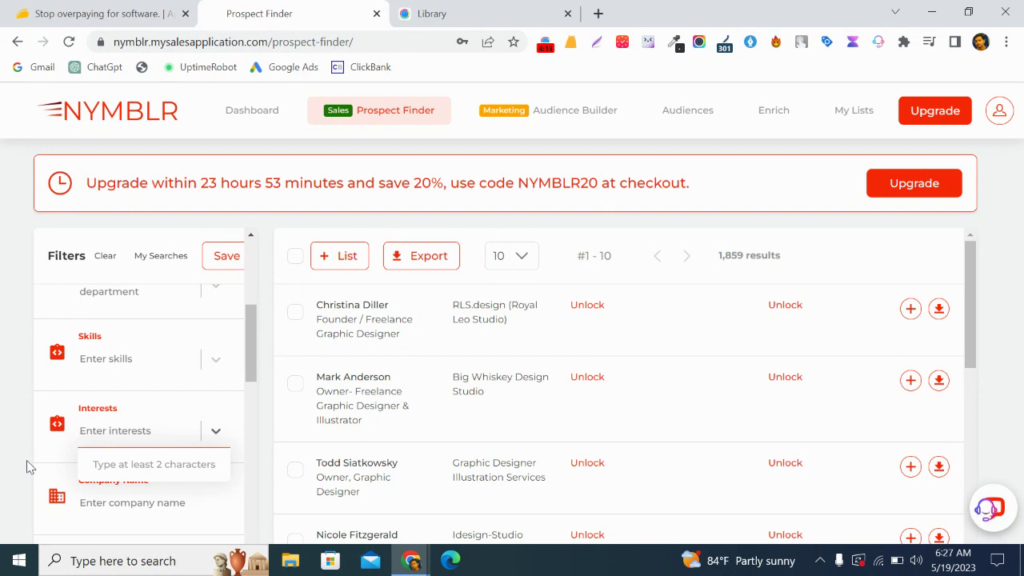
left_click(20, 370)
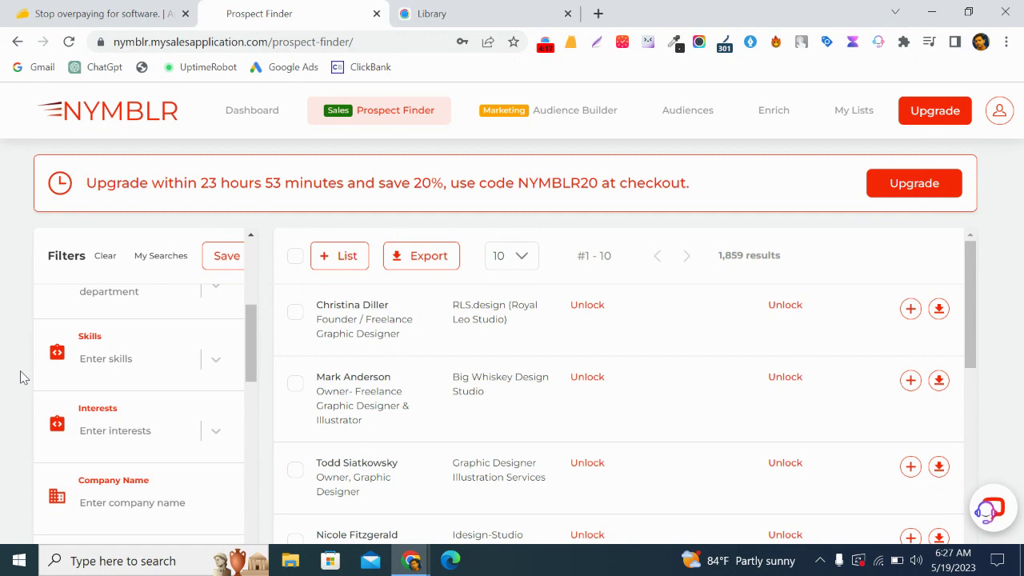
scroll(136, 434, "down", 2)
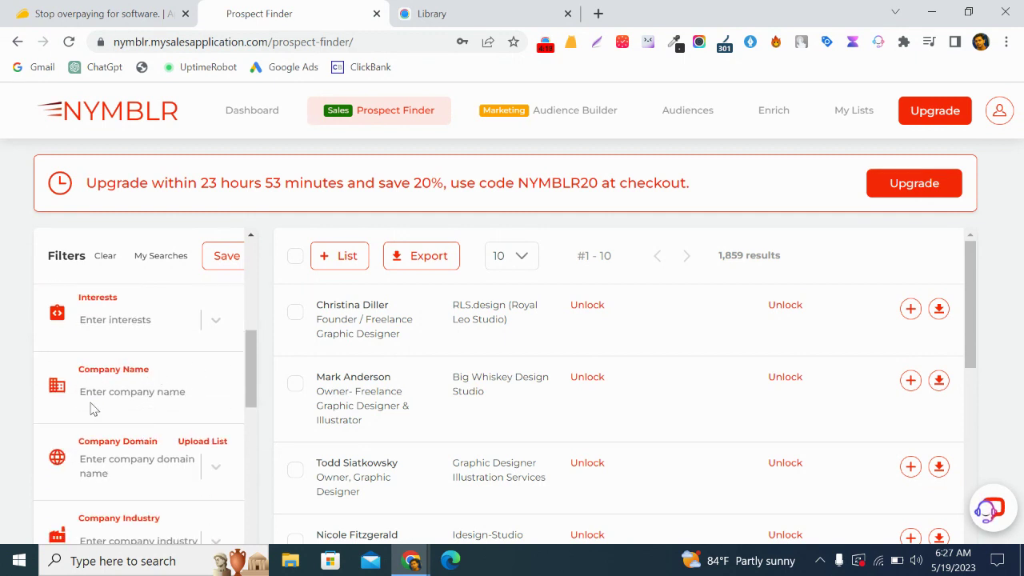
- Look through the remaining company, location, school and name filters and the list of matching graphic design prospects
scroll(138, 478, "down", 2)
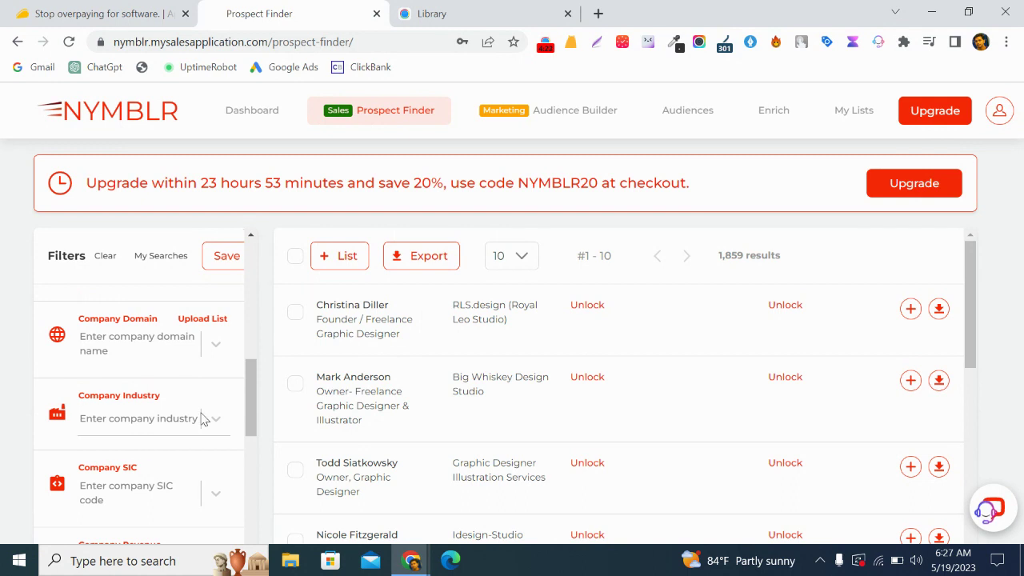
scroll(200, 425, "down", 1)
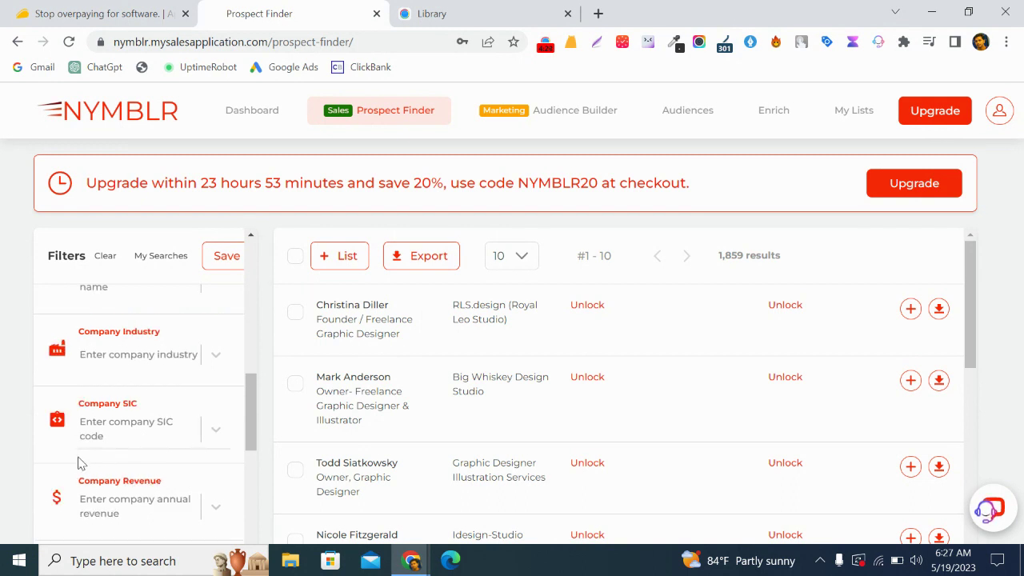
scroll(190, 436, "down", 2)
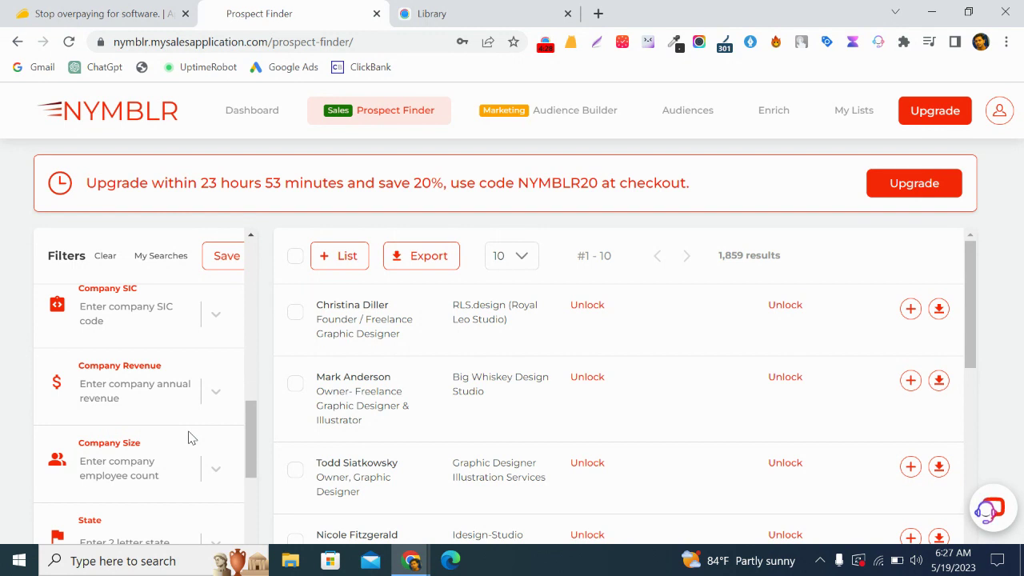
scroll(190, 438, "down", 2)
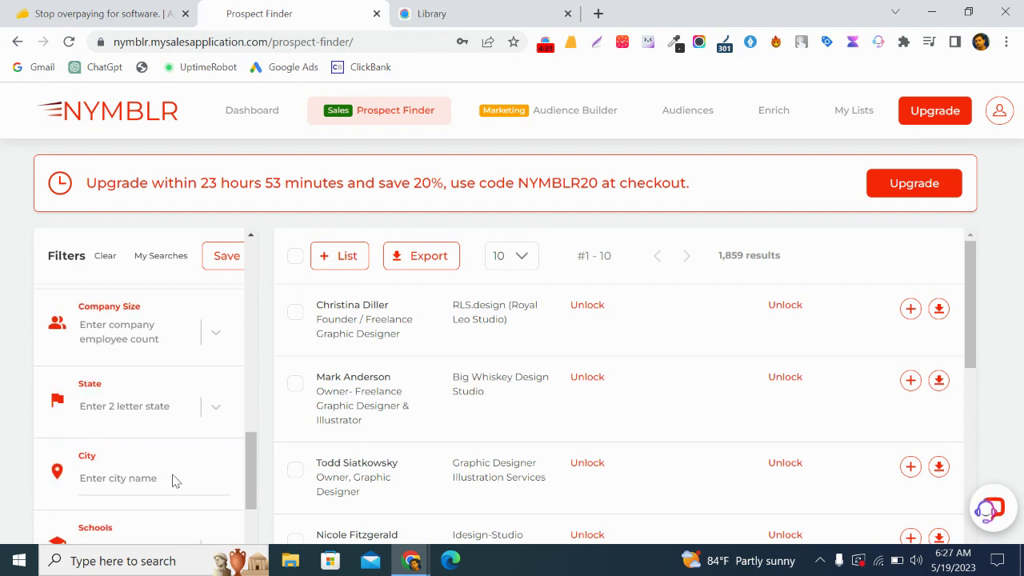
scroll(172, 480, "down", 2)
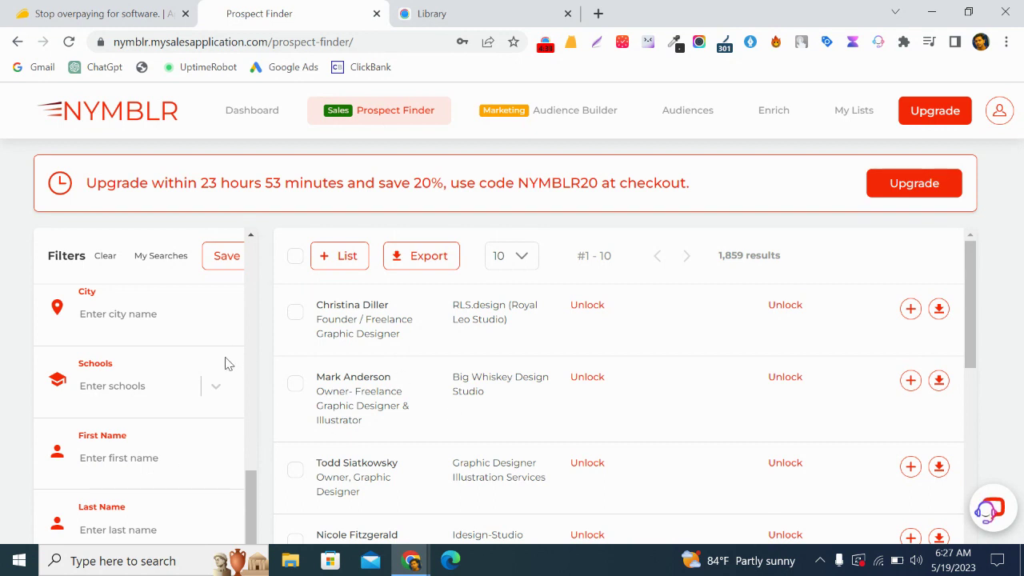
scroll(171, 368, "up", 6)
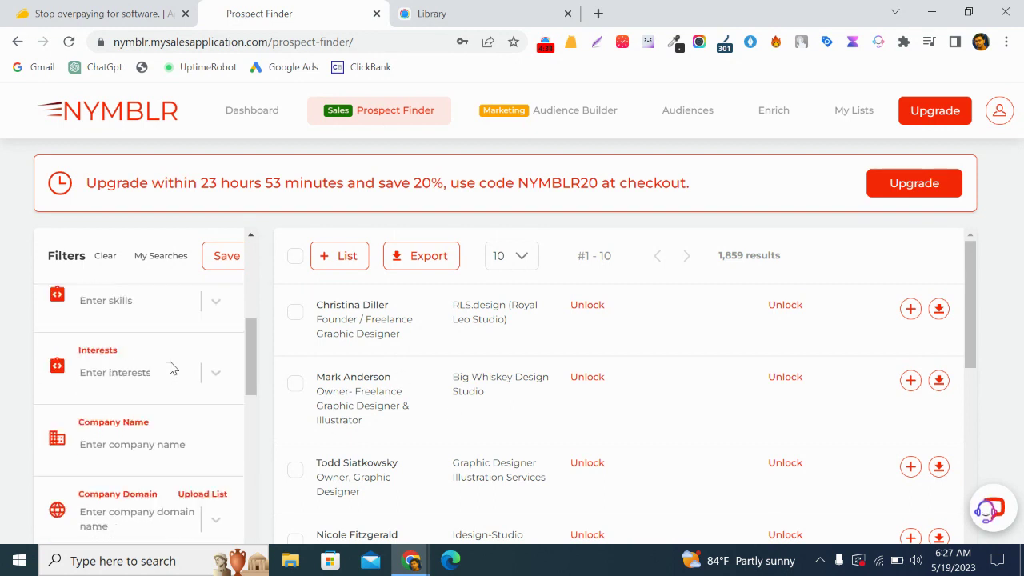
scroll(133, 449, "down", 8)
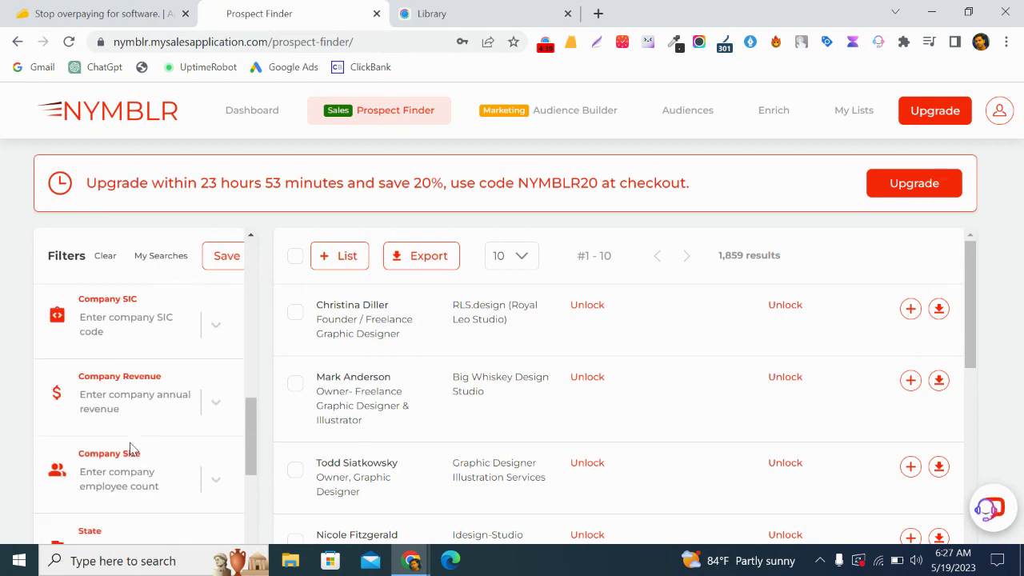
scroll(515, 368, "down", 1)
scroll(515, 368, "up", 1)
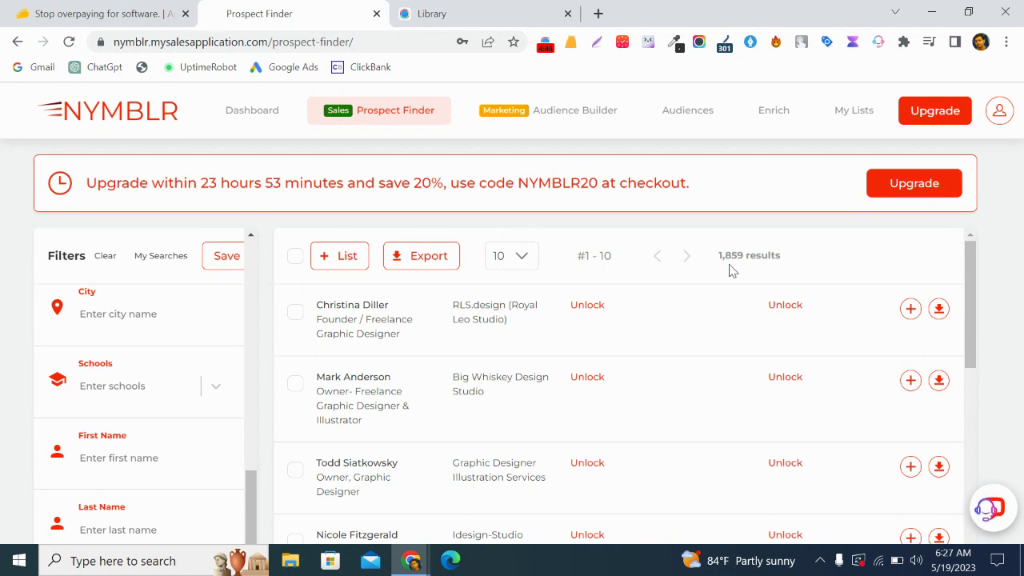
scroll(653, 418, "down", 3)
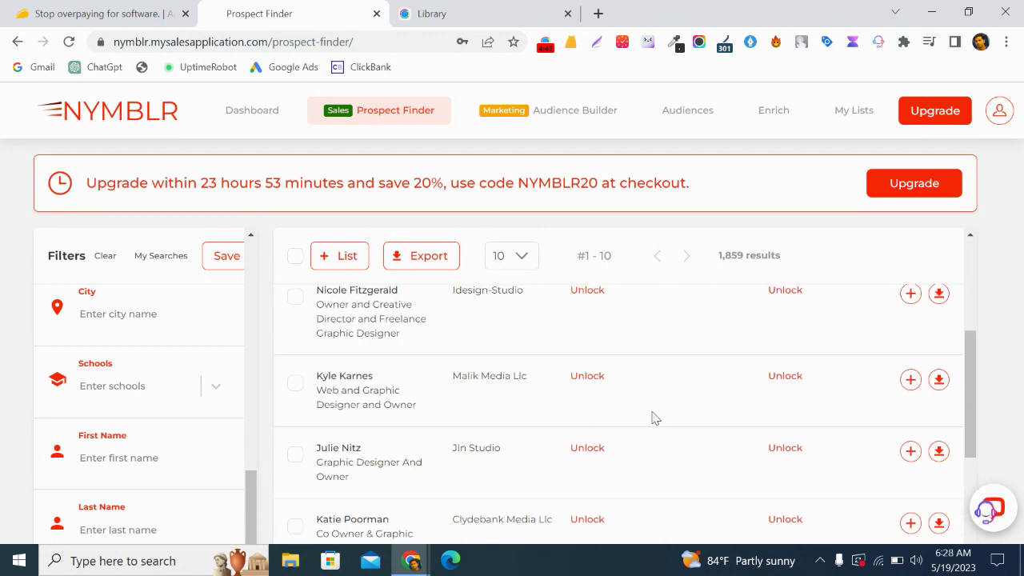
scroll(653, 418, "up", 3)
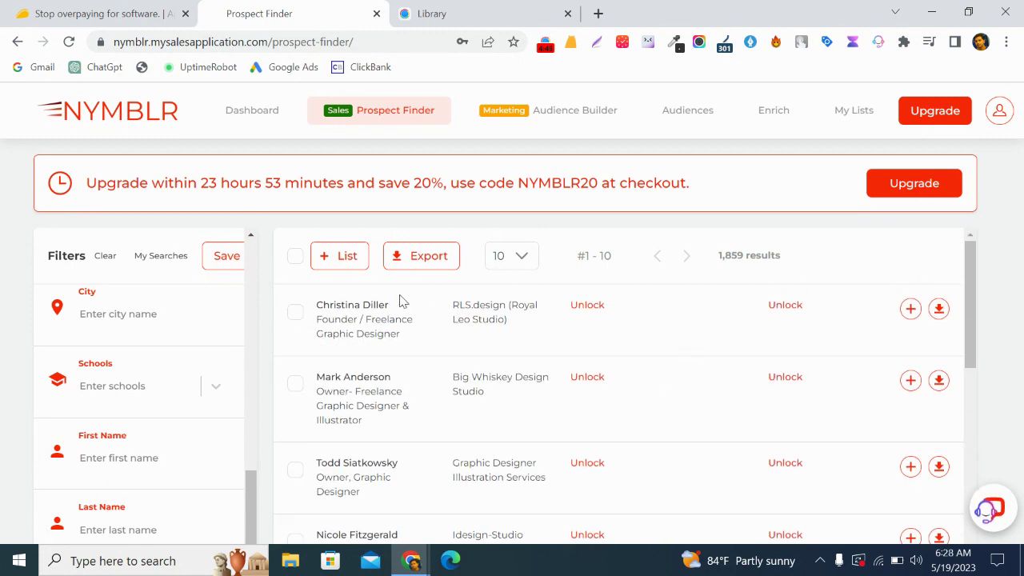
scroll(519, 460, "down", 7)
scroll(517, 454, "up", 5)
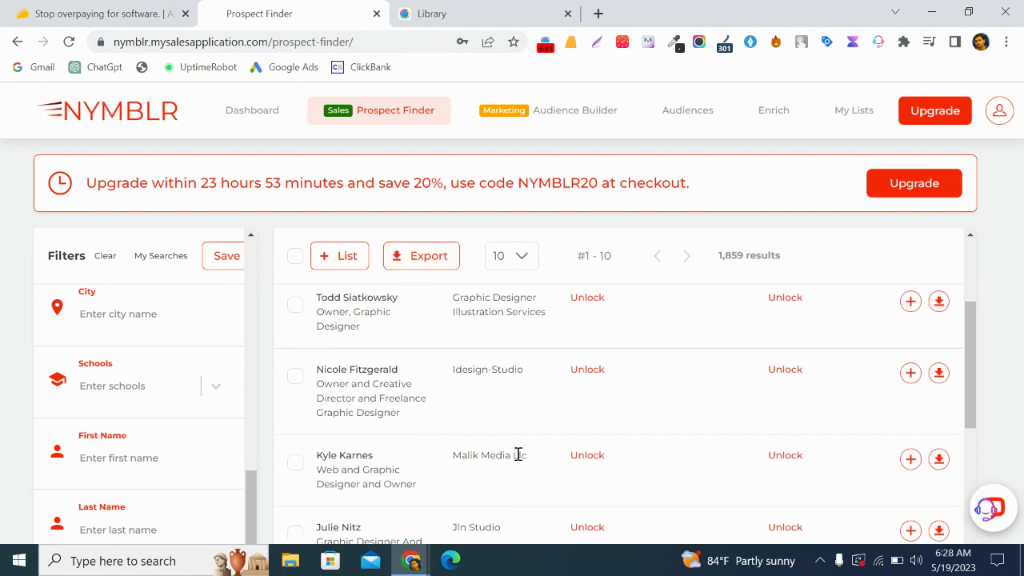
- Create an export list named "graphic design" and try to export the selection to it
left_click(425, 264)
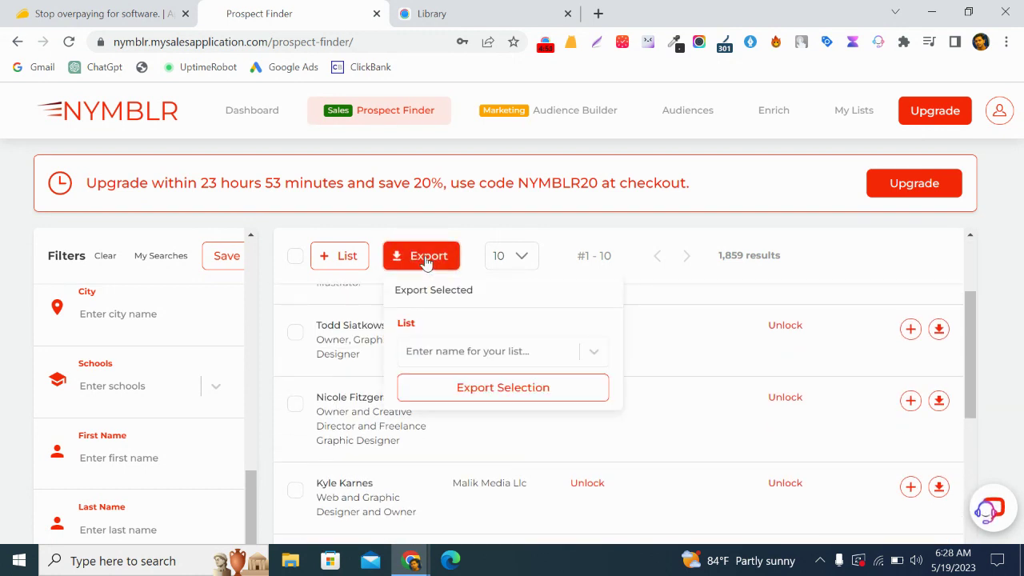
left_click(486, 355)
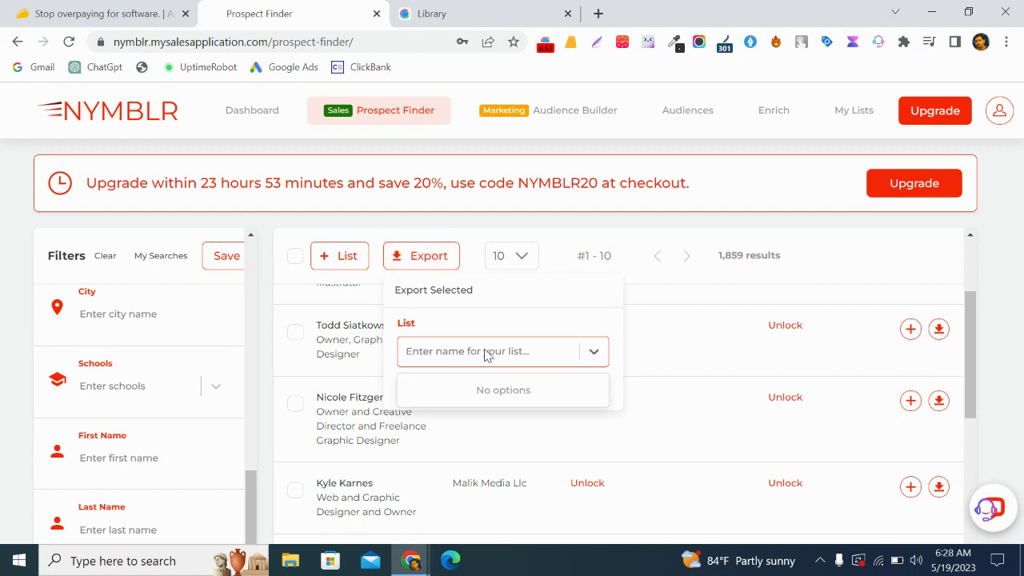
type("gra")
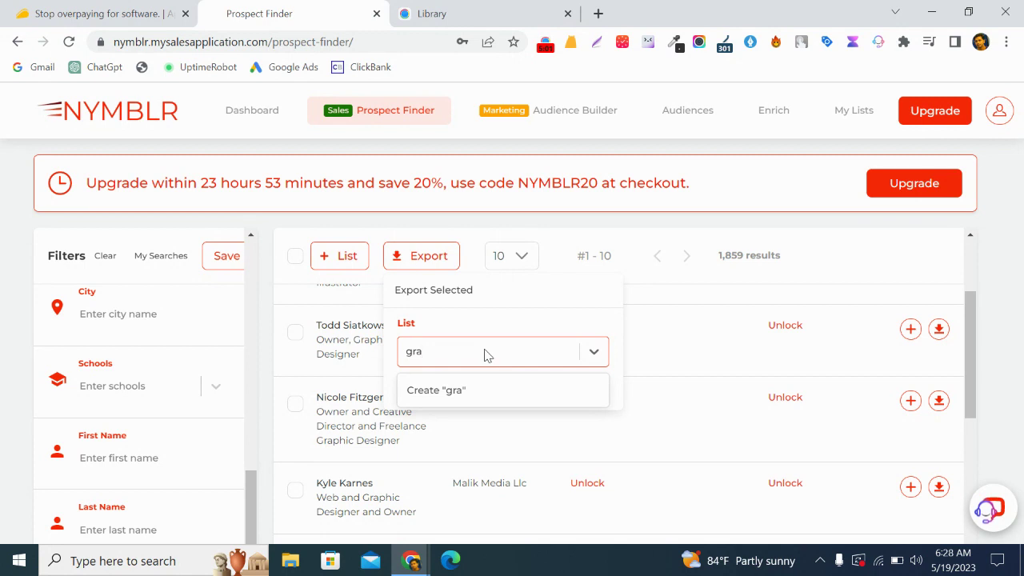
type("phic design")
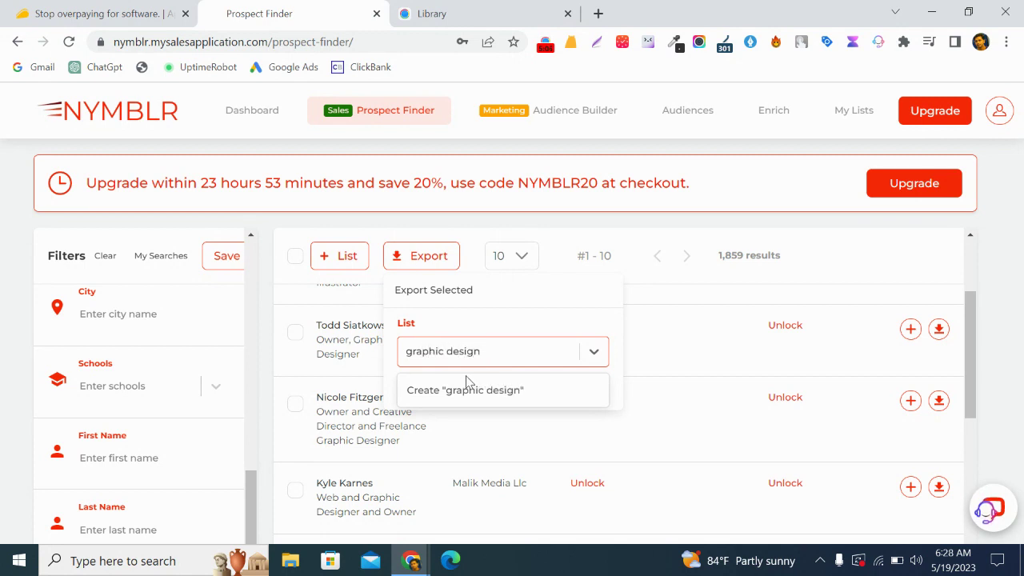
left_click(477, 395)
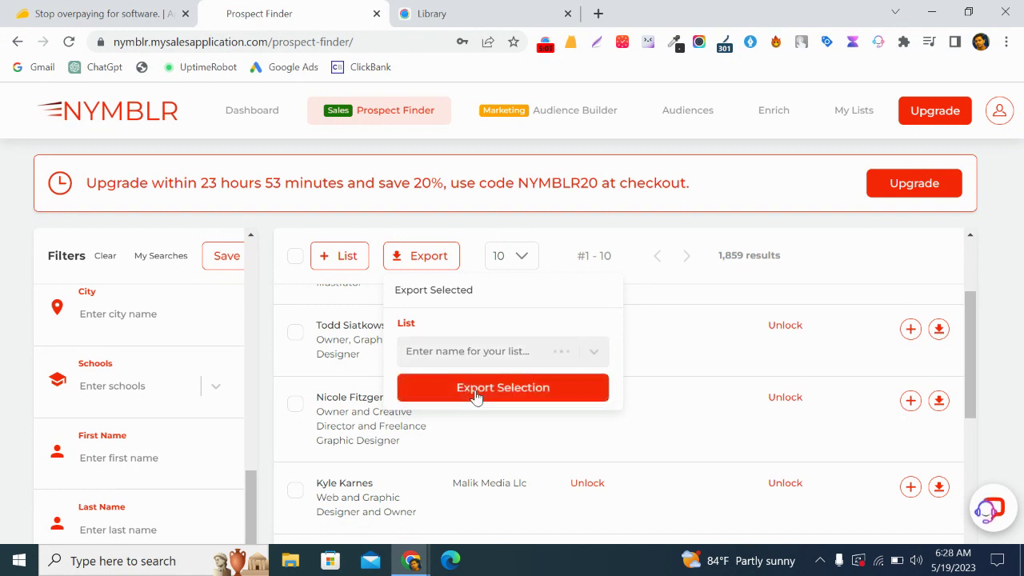
left_click(529, 392)
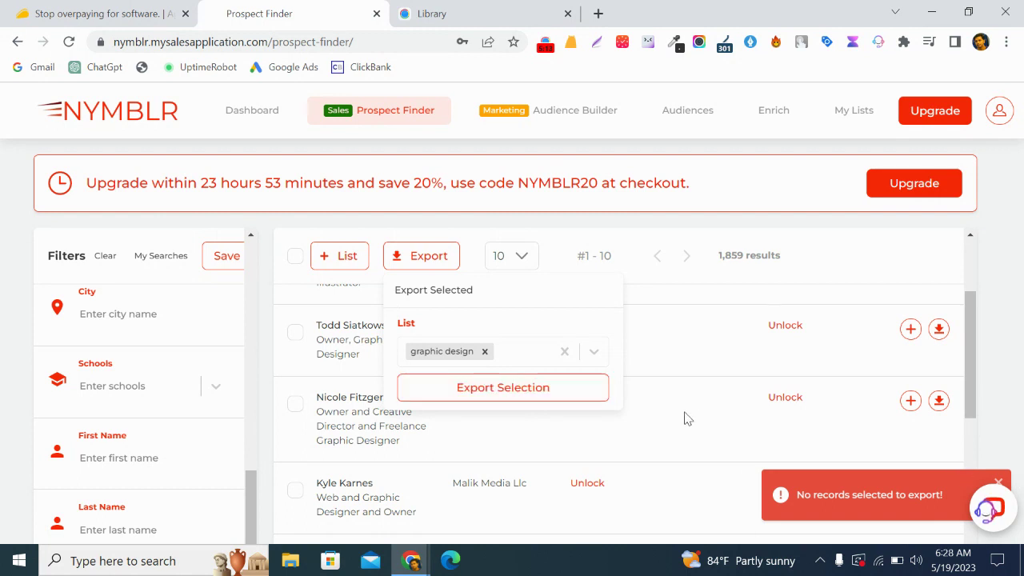
- Select all prospects on the current results page and export the selection to the "graphic design" list
scroll(686, 419, "up", 2)
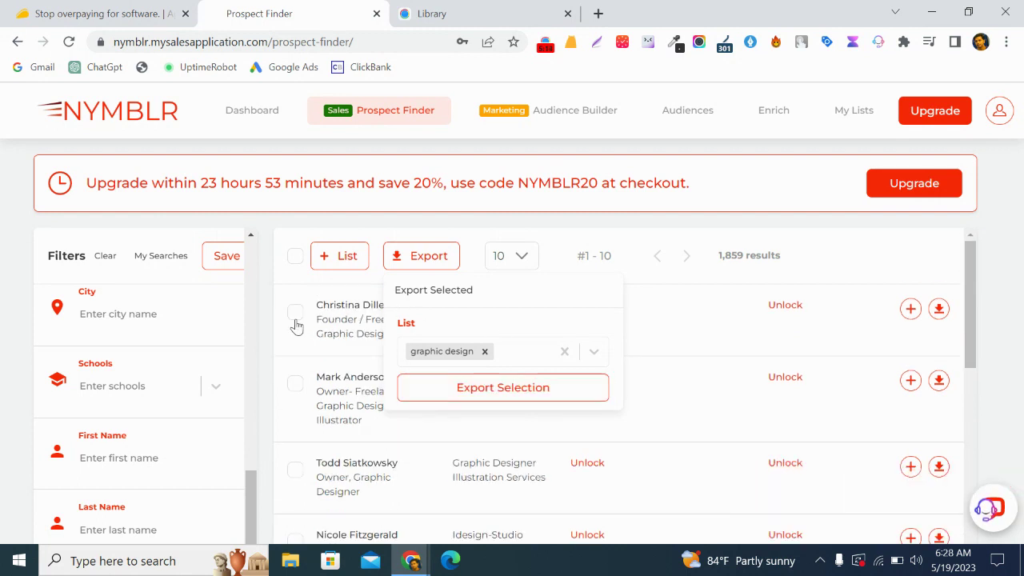
left_click(294, 261)
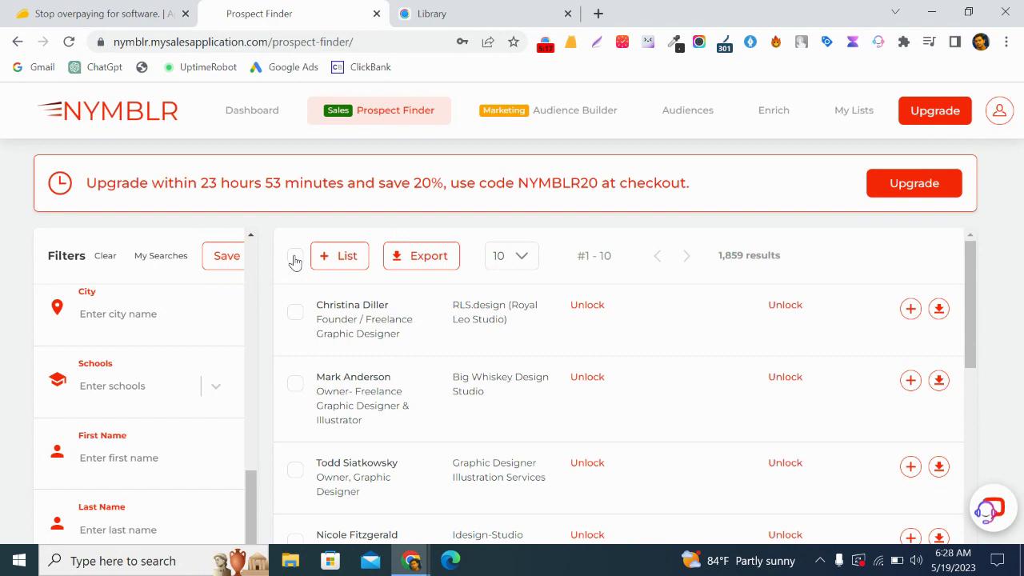
left_click(295, 261)
left_click(414, 255)
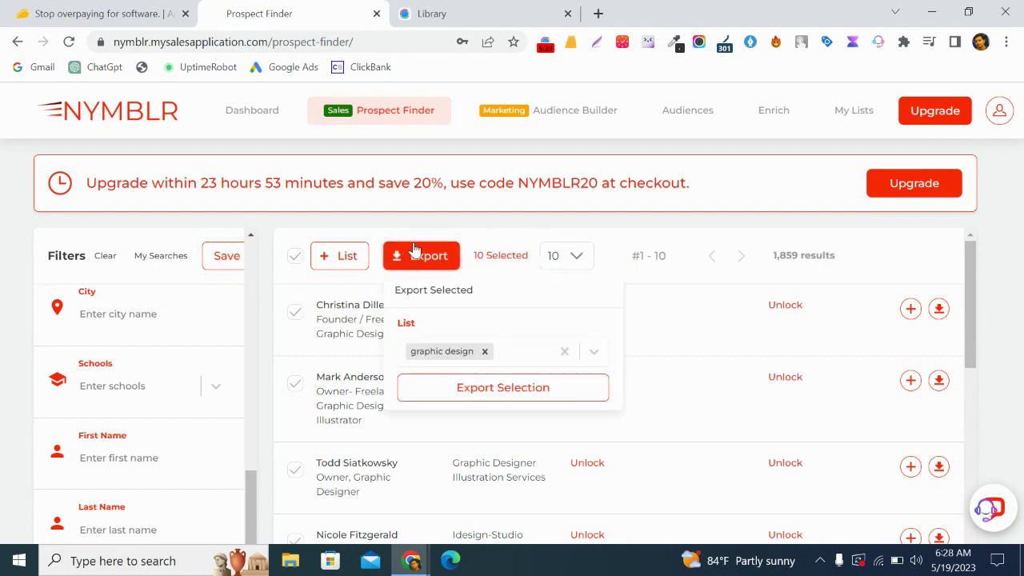
left_click(447, 399)
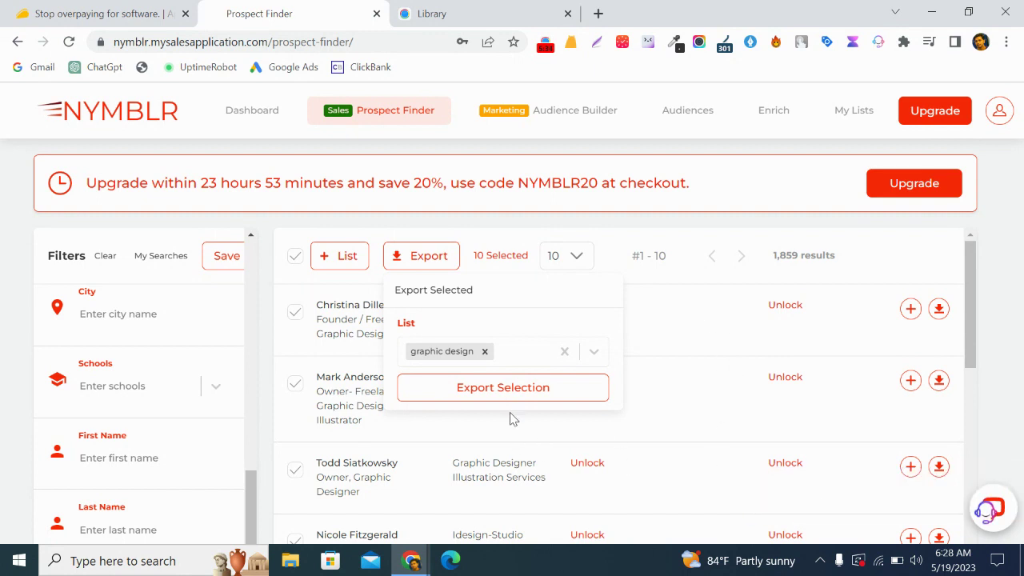
scroll(491, 415, "down", 1)
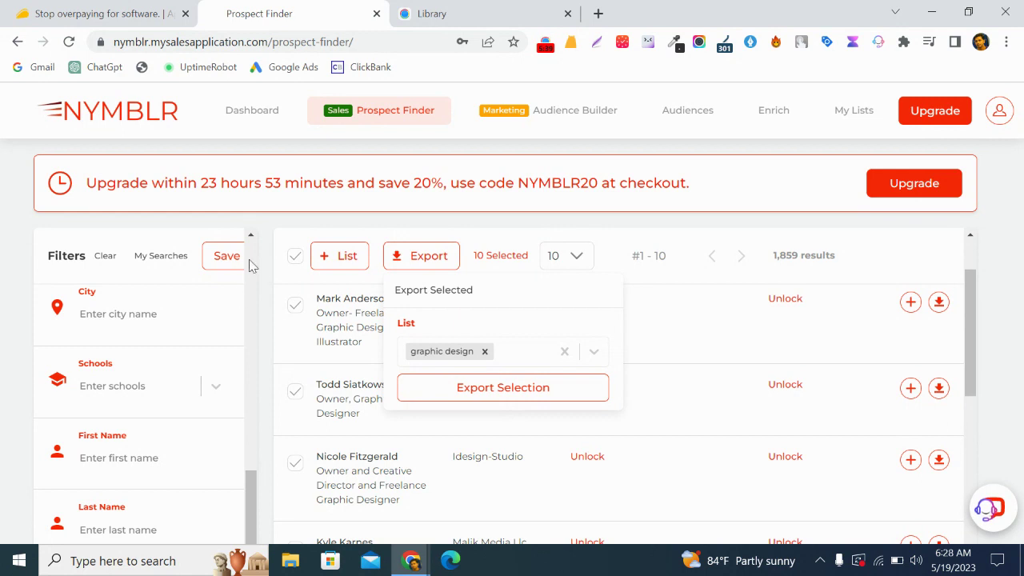
- Open the Audience Builder and reduce the browser page zoom to 75%
left_click(548, 117)
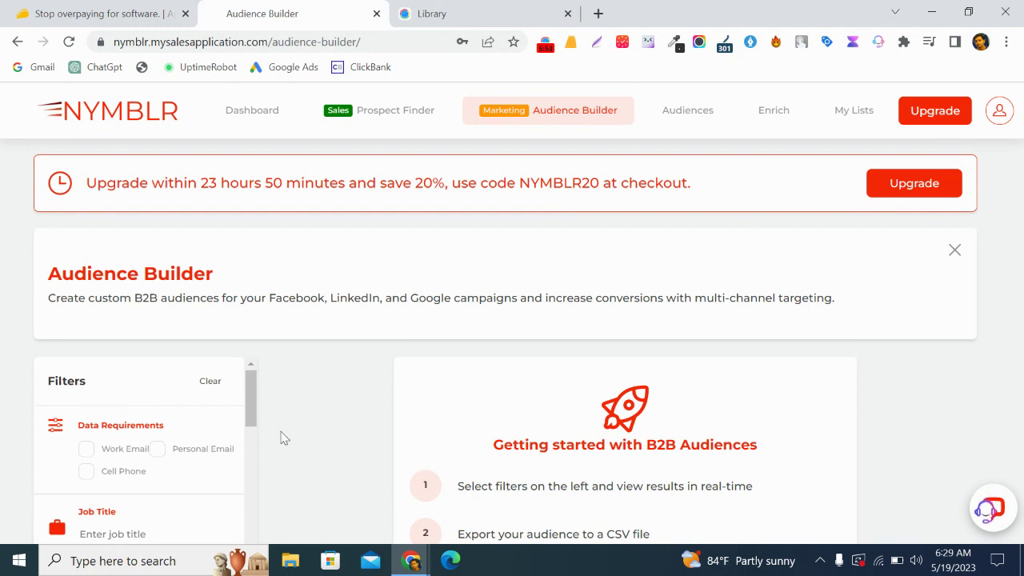
left_click_drag(255, 416, 308, 380)
left_click(1007, 49)
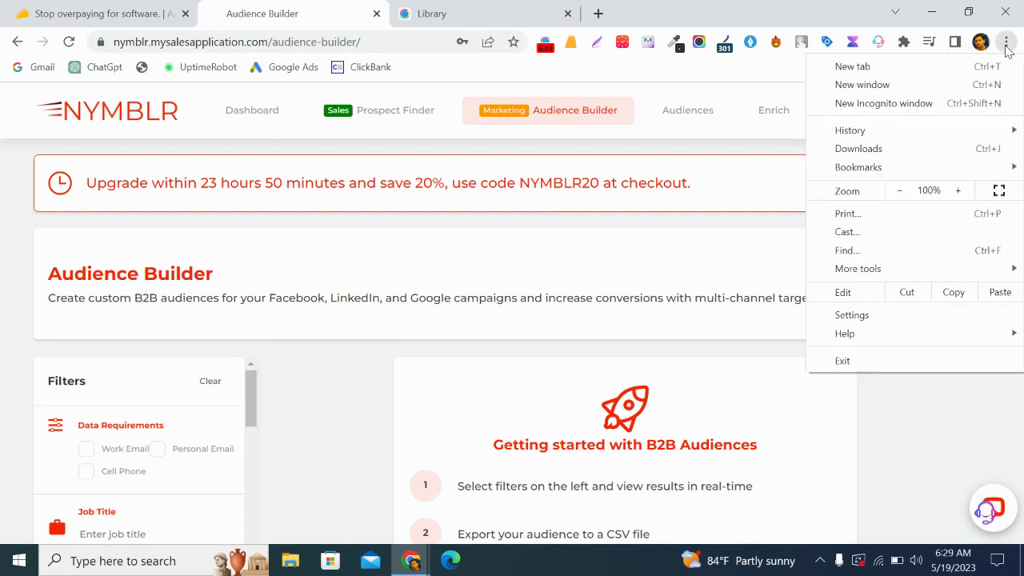
left_click(896, 200)
left_click(897, 196)
left_click(897, 196)
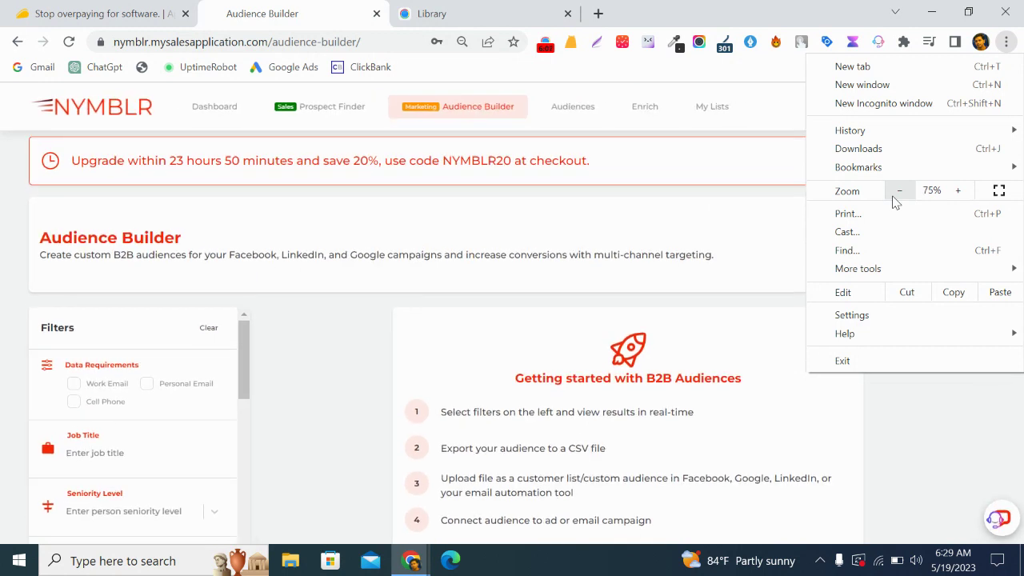
left_click(837, 445)
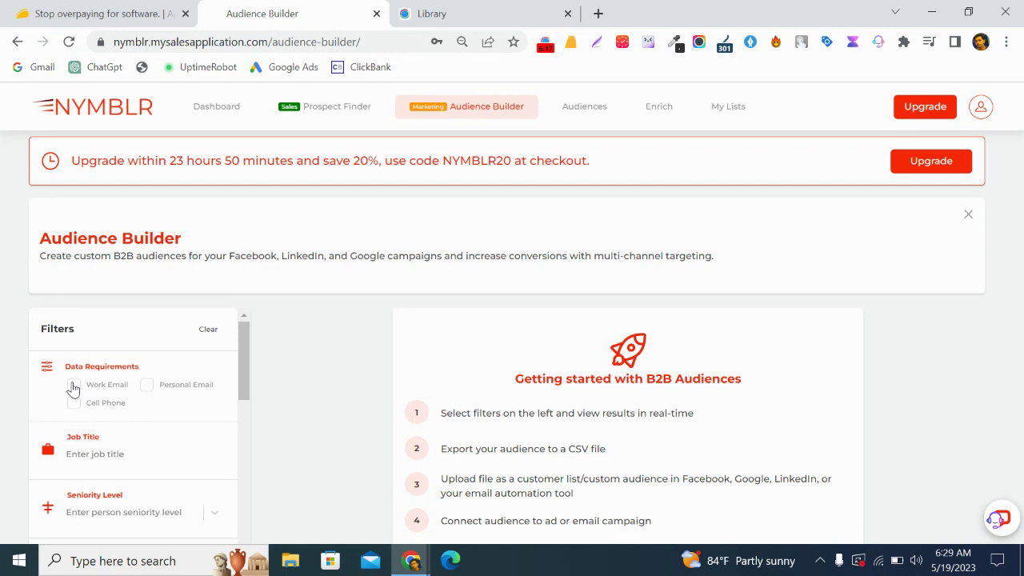
- Filter the audience to contacts with a personal email and the job title "video editing"
left_click(148, 390)
left_click(85, 460)
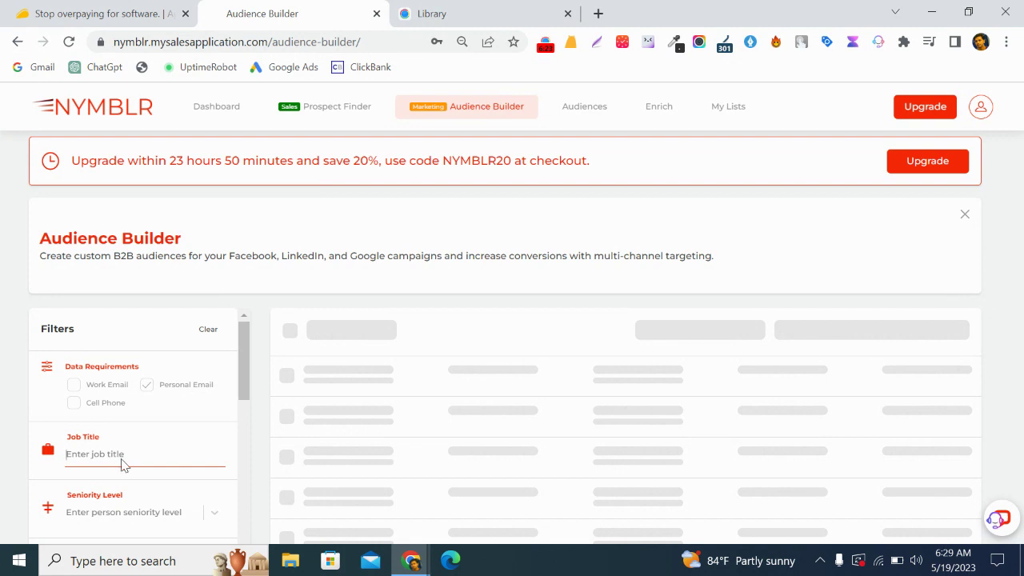
type("video editing")
key("Return")
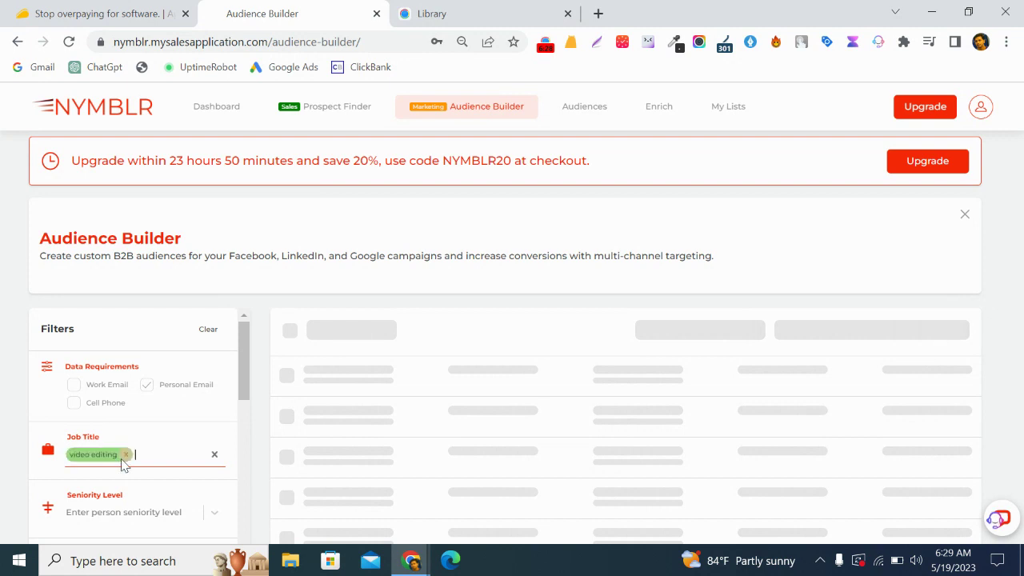
- Look through the company filters of the Audience Builder and the matching video editing contacts
scroll(120, 512, "down", 3)
scroll(120, 512, "down", 2)
scroll(120, 512, "up", 2)
scroll(120, 512, "down", 3)
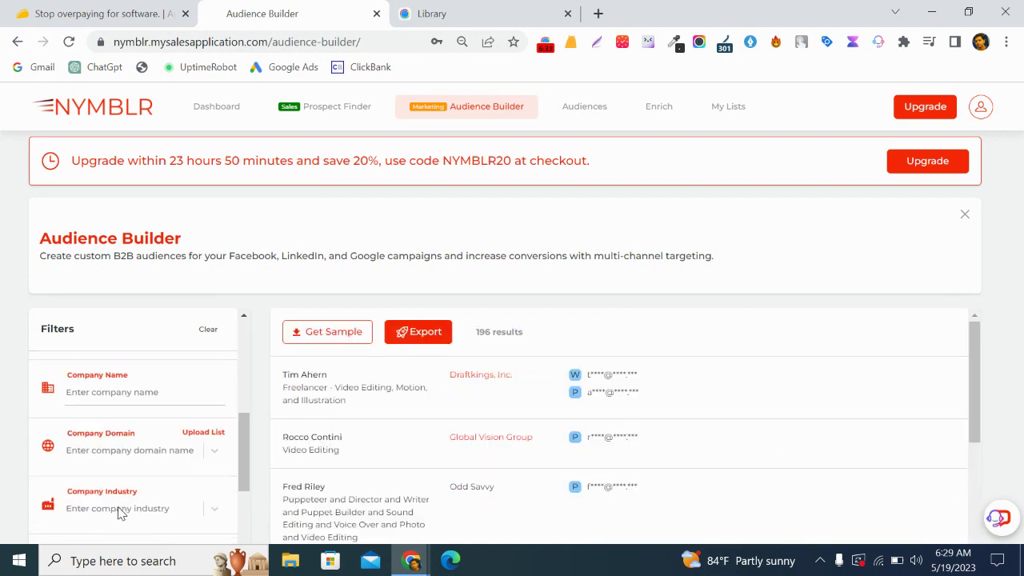
scroll(251, 393, "down", 1)
scroll(404, 439, "down", 3)
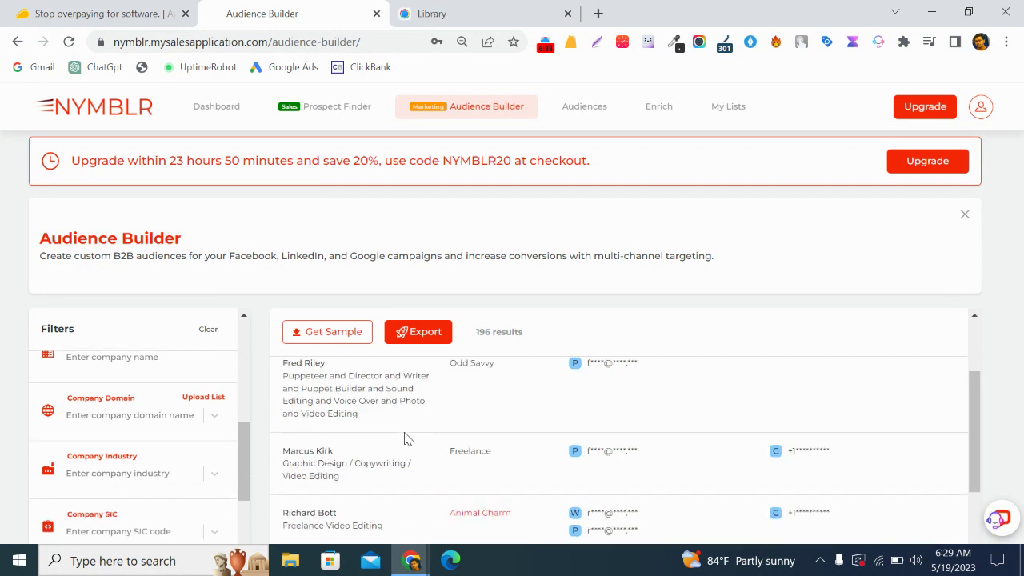
scroll(404, 439, "down", 4)
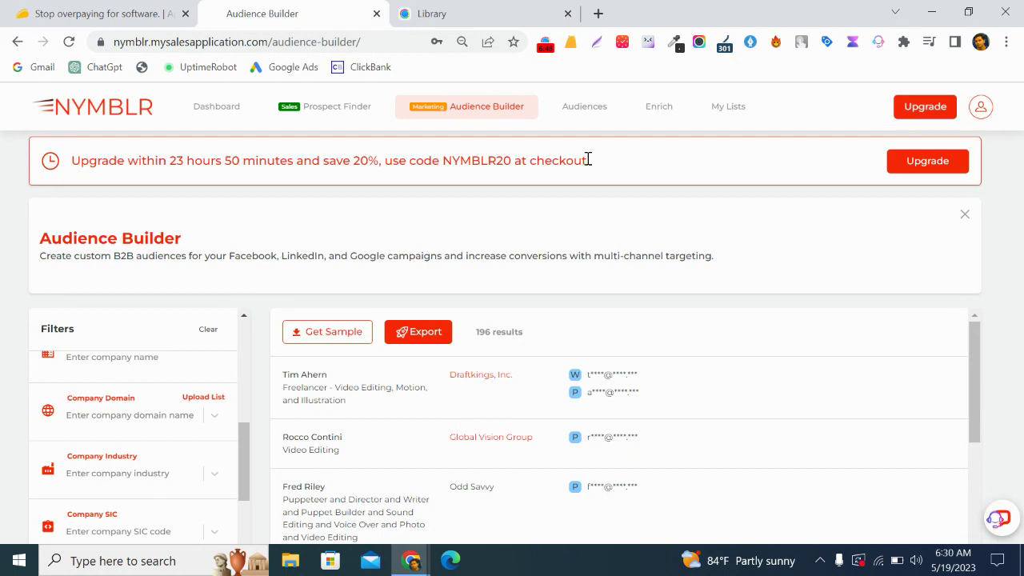
- Check the Audiences page and examine the Record Enrichment and Bulk Enrichment options of Enrich
left_click(576, 115)
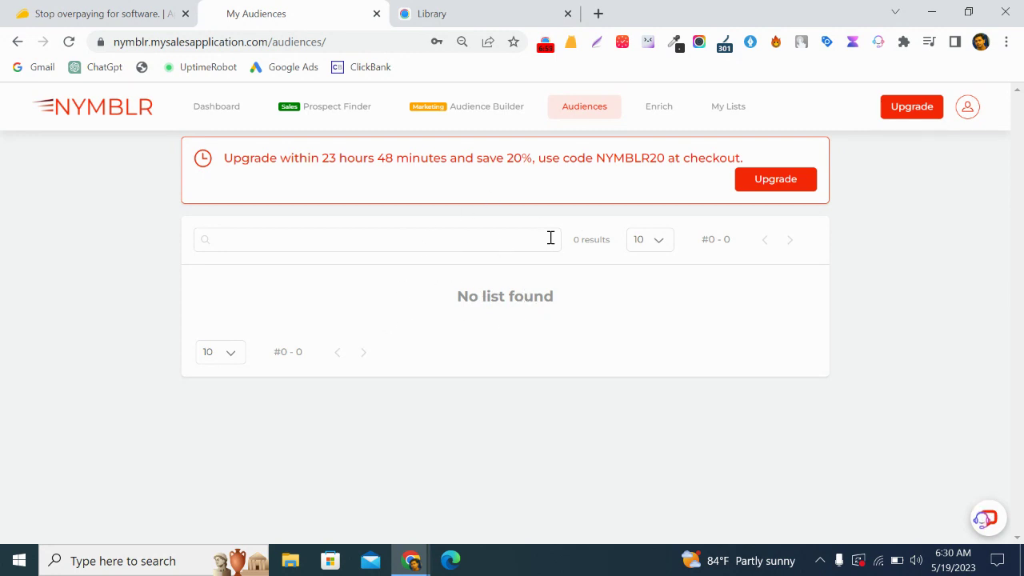
left_click(664, 112)
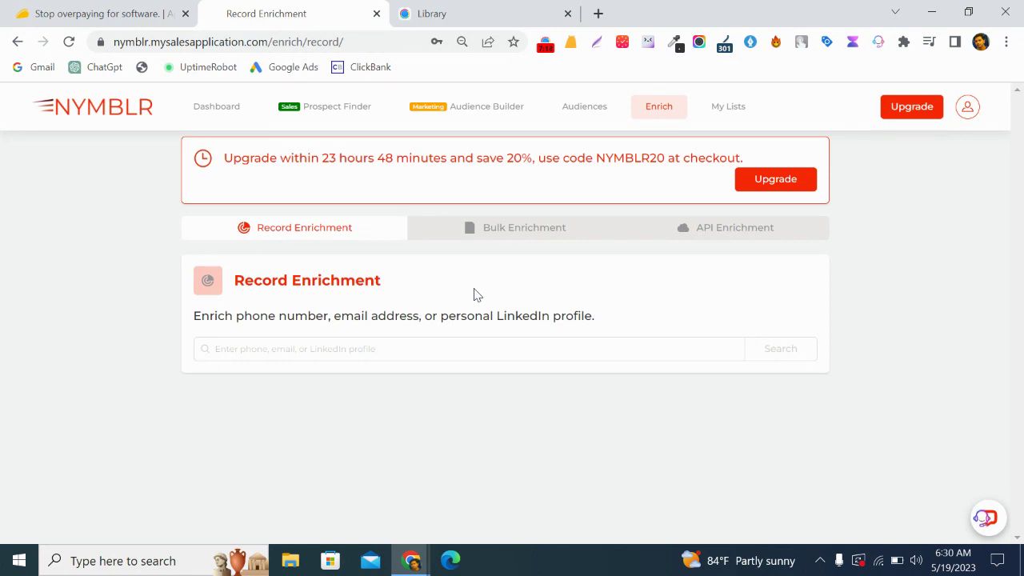
left_click(507, 236)
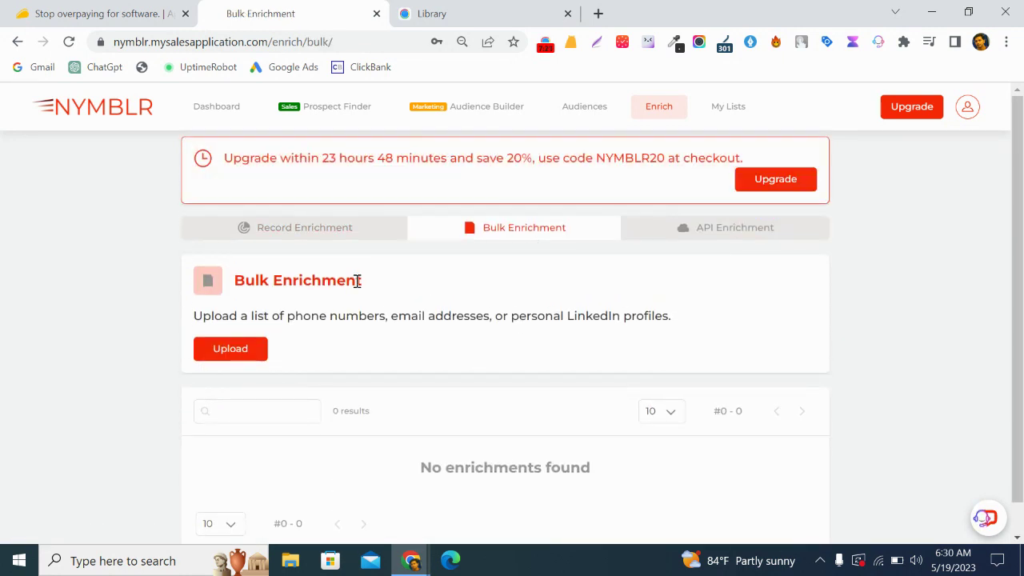
scroll(560, 288, "down", 1)
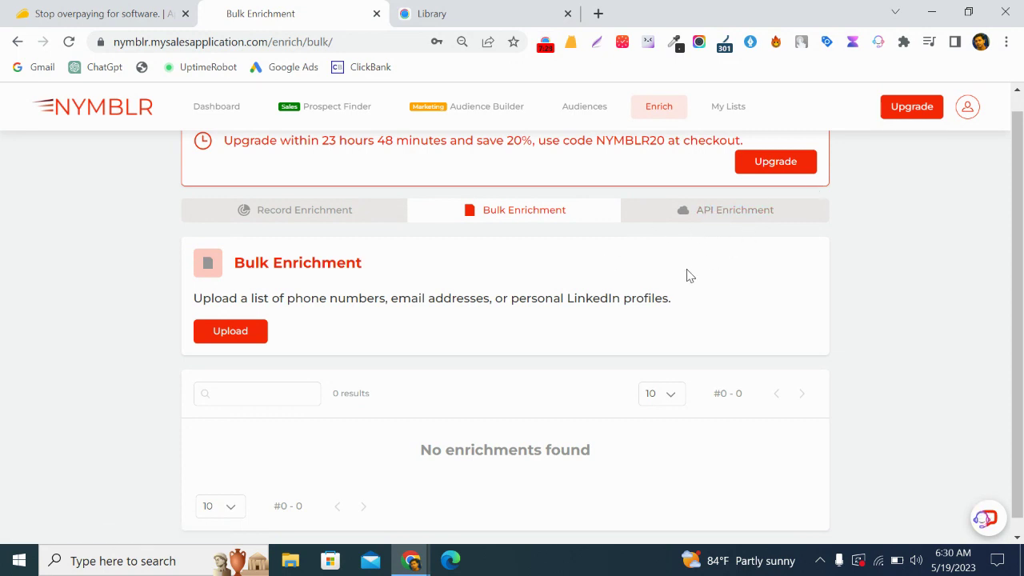
- Create a new list in My Lists, named with the account holder's first name
scroll(690, 276, "up", 1)
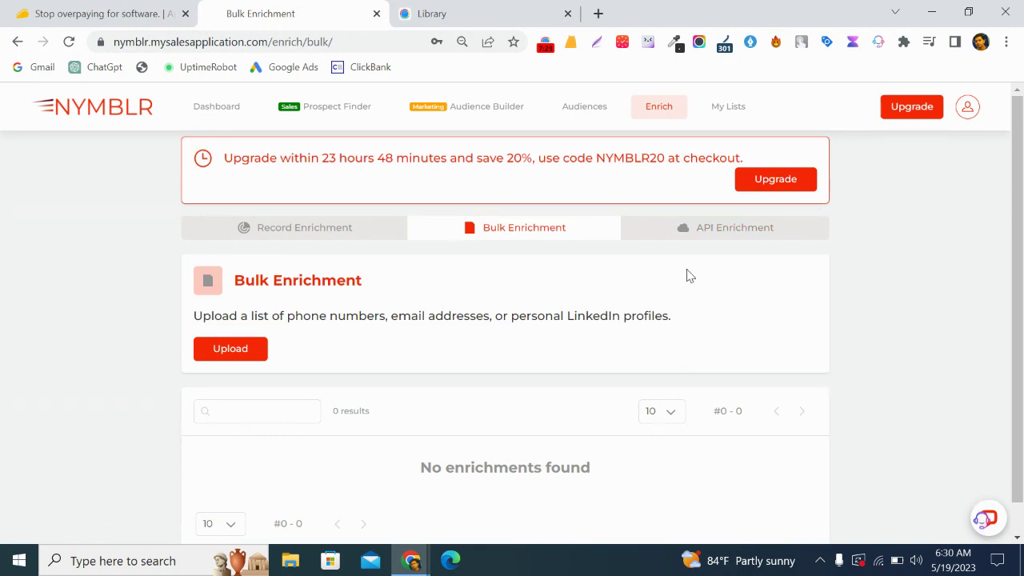
left_click(733, 114)
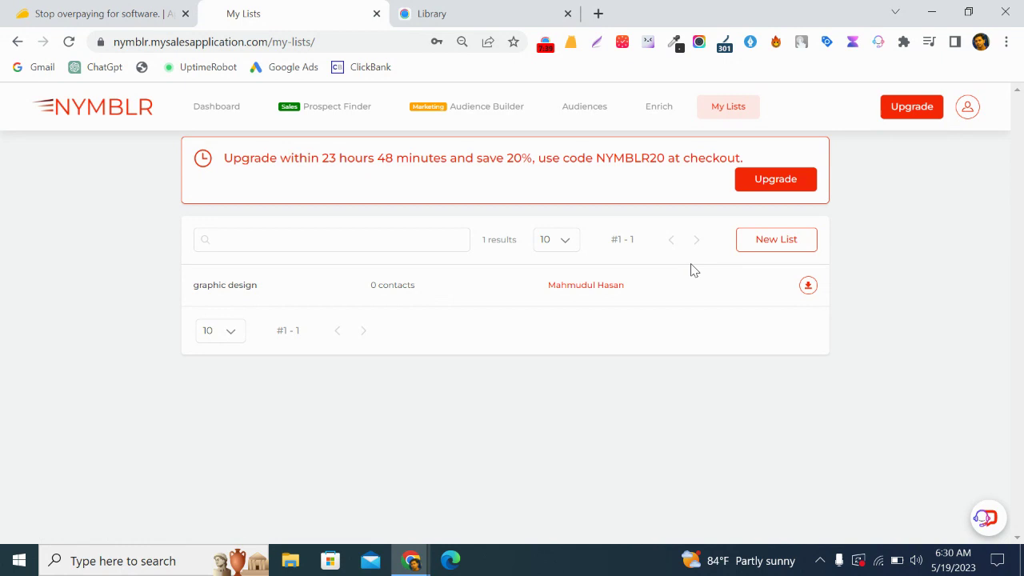
left_click(774, 250)
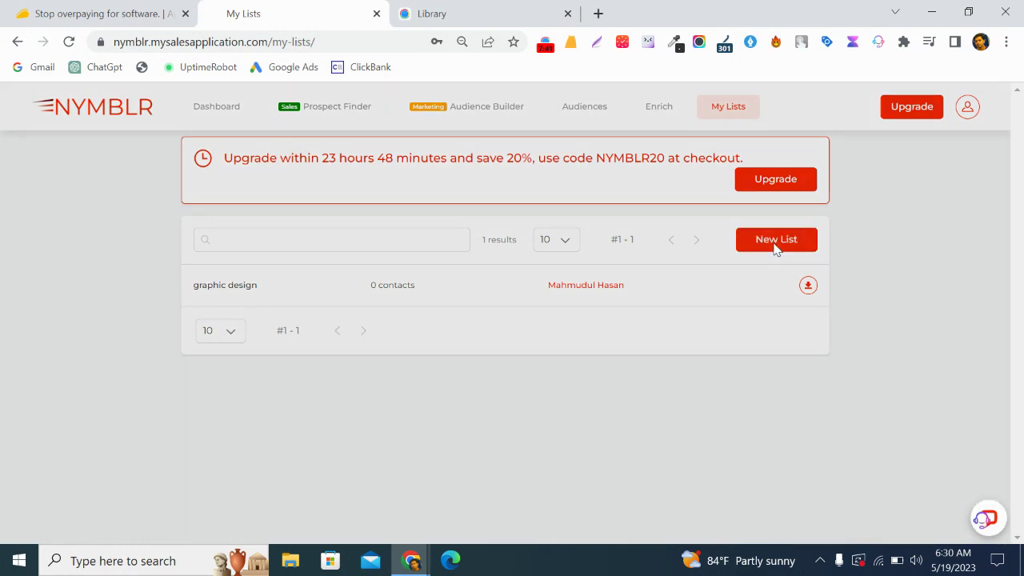
left_click(416, 316)
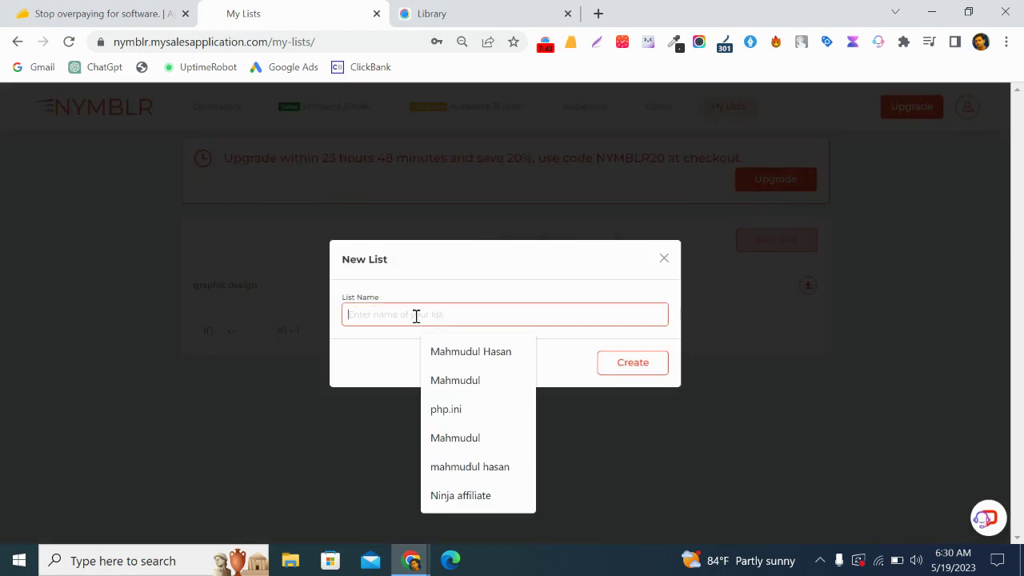
left_click(483, 382)
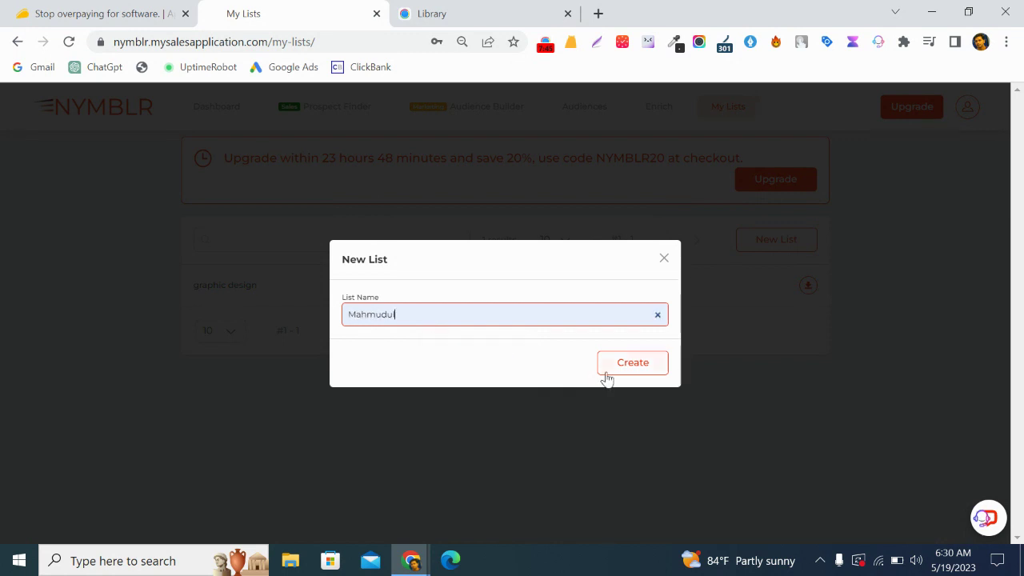
left_click(640, 365)
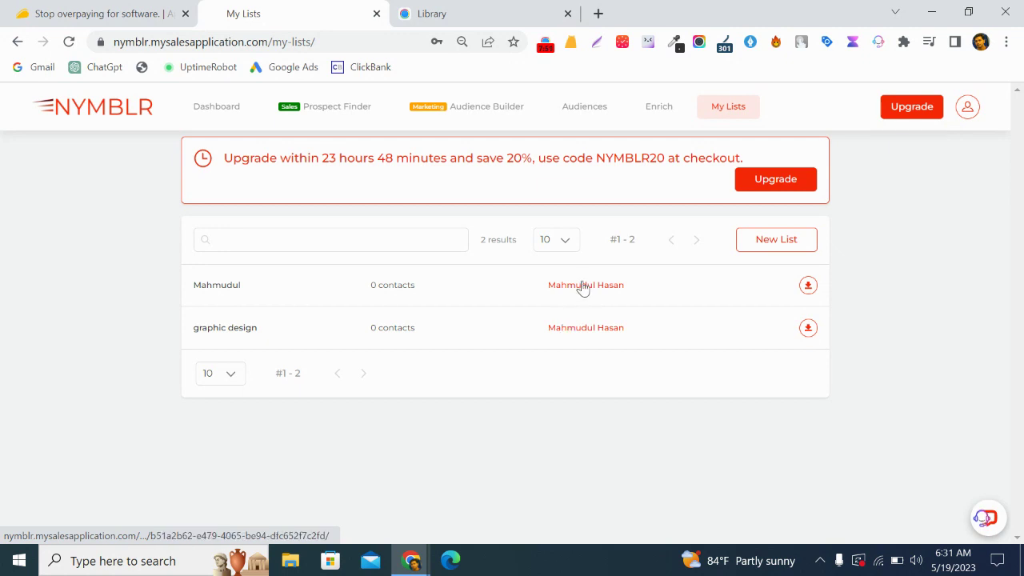
- Open the "graphic design" list and look through its available contact and company filters
left_click(574, 335)
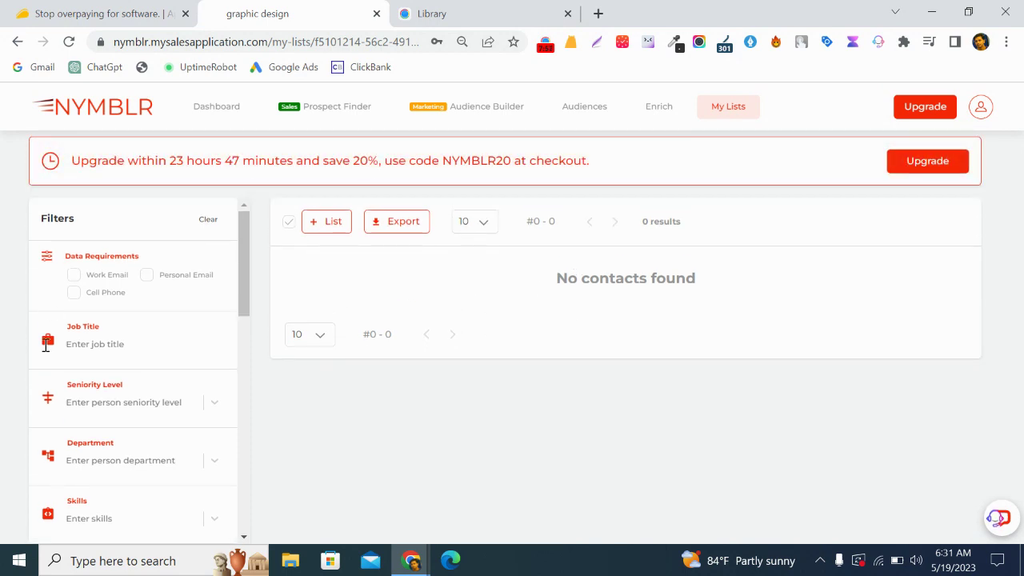
scroll(124, 383, "down", 8)
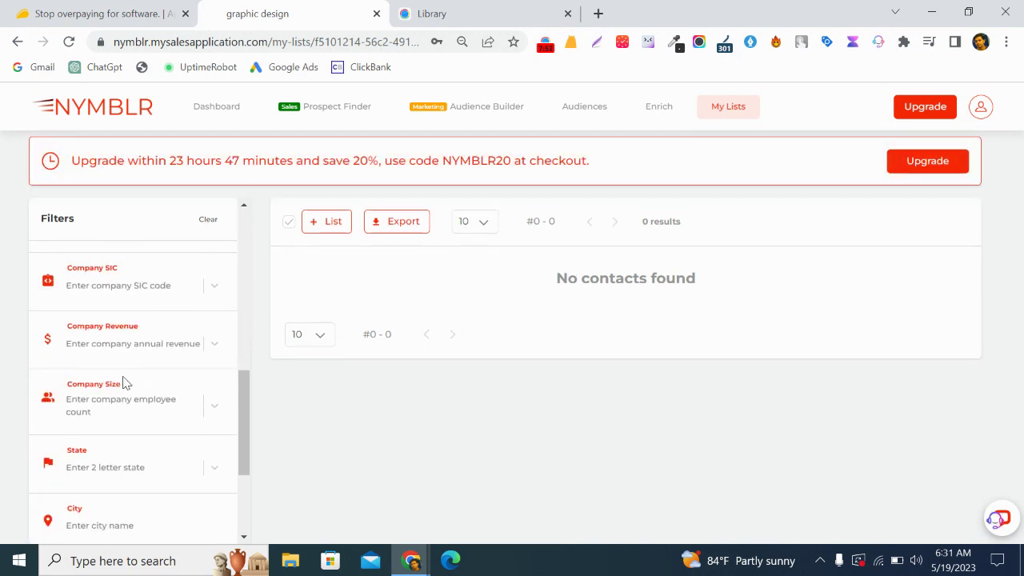
scroll(124, 382, "up", 5)
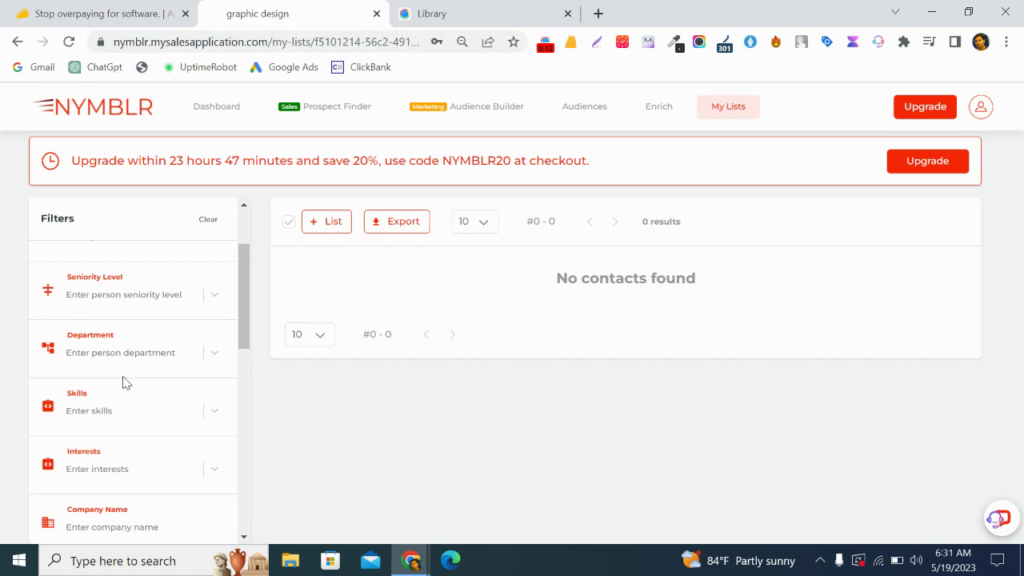
- Go to the Nymblr dashboard and install its LinkedIn Chrome extension, Nymblr Connect, from the Chrome Web Store
left_click(120, 119)
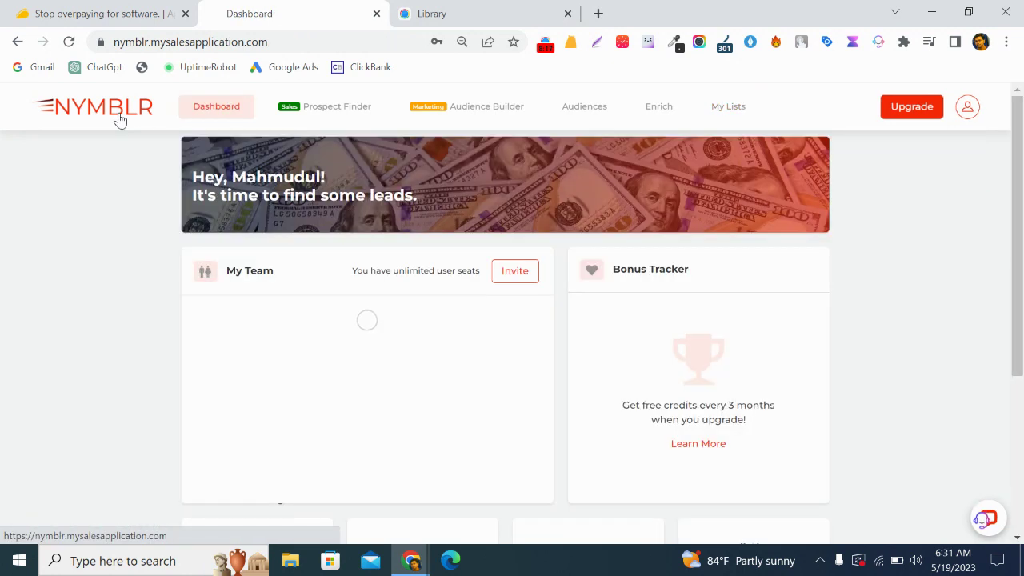
scroll(445, 357, "down", 3)
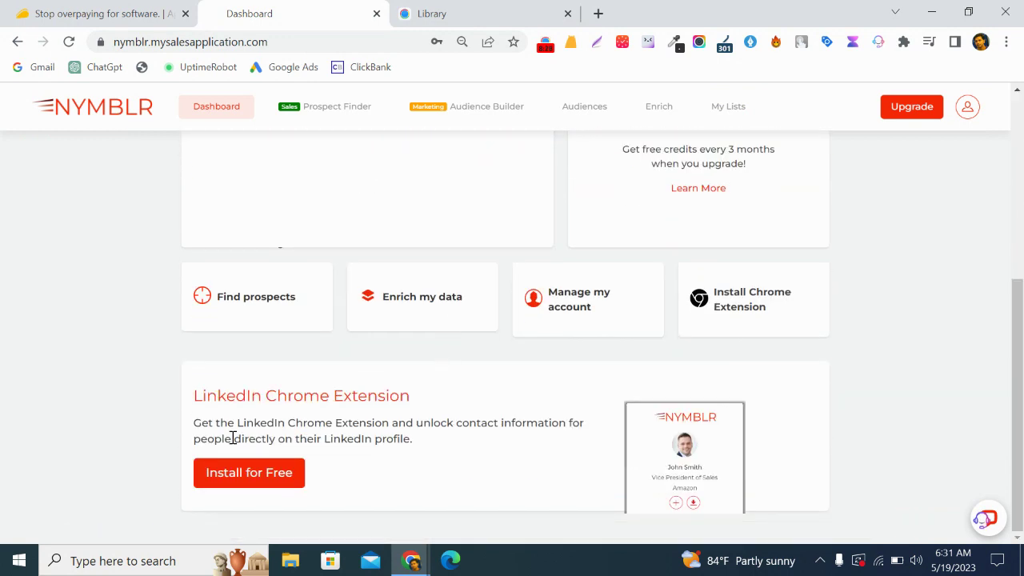
left_click(246, 482)
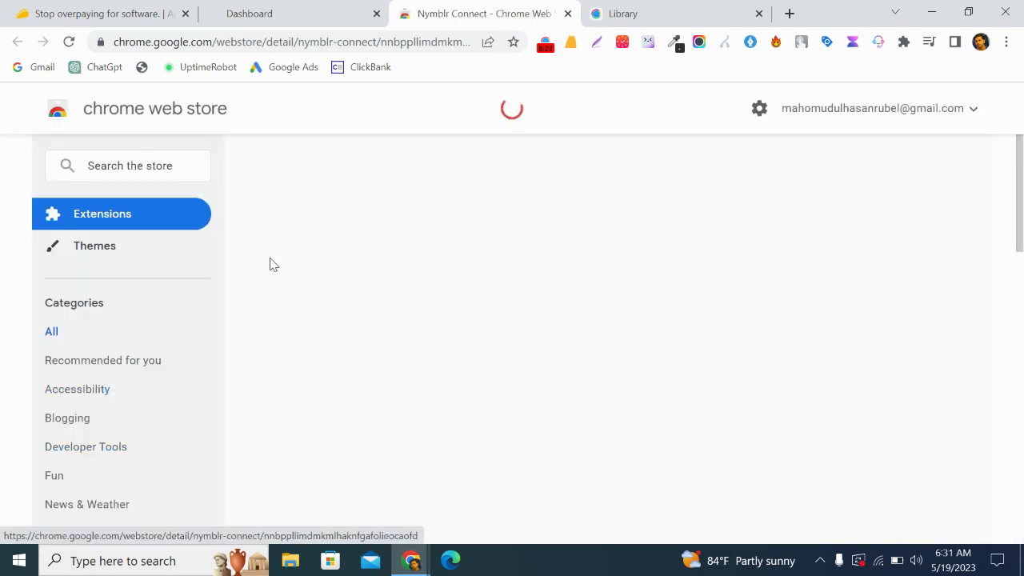
left_click(842, 221)
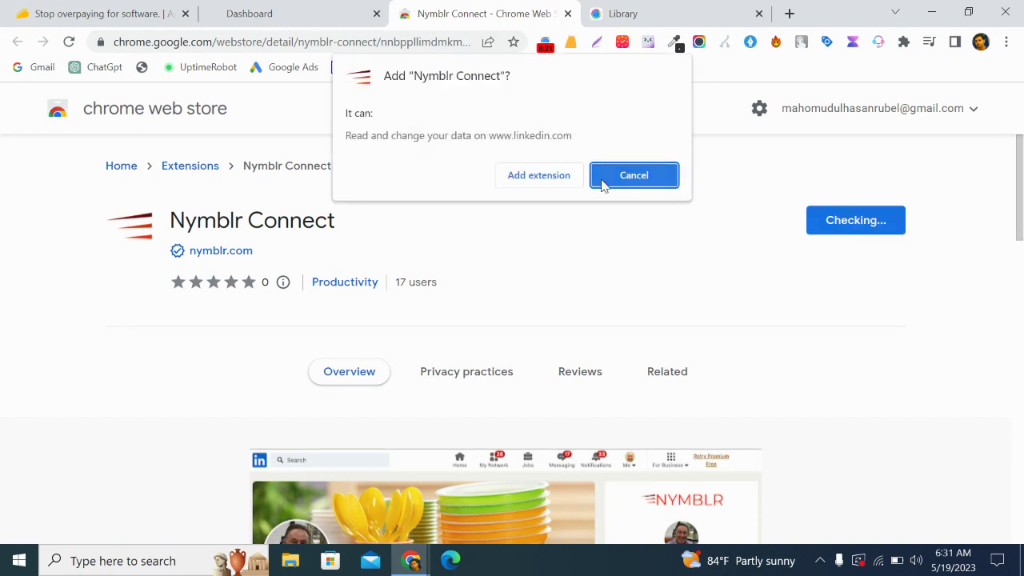
left_click(550, 185)
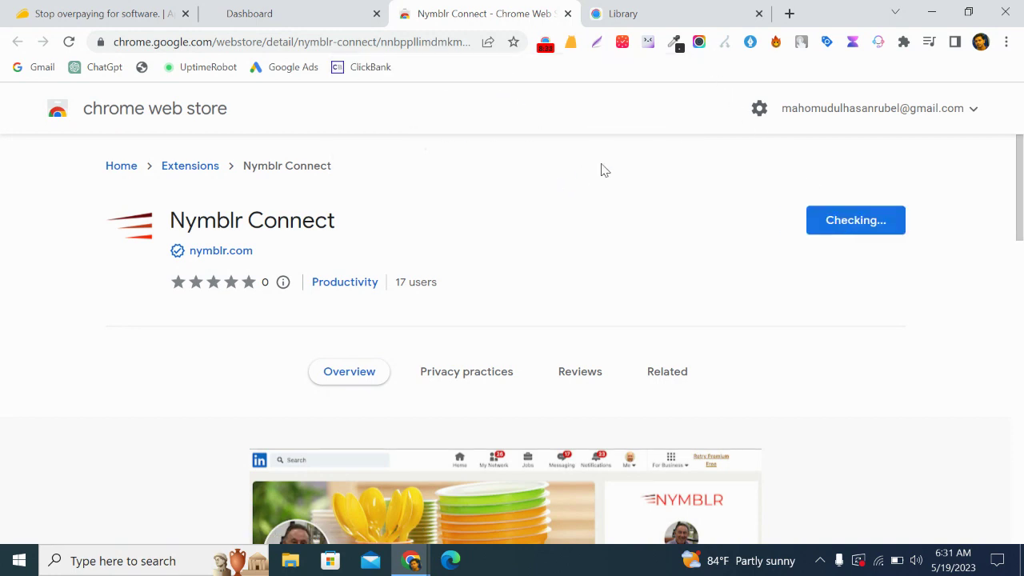
- Search for "linkdien" in a new browser tab and open the LinkedIn website
left_click(788, 14)
type("lin")
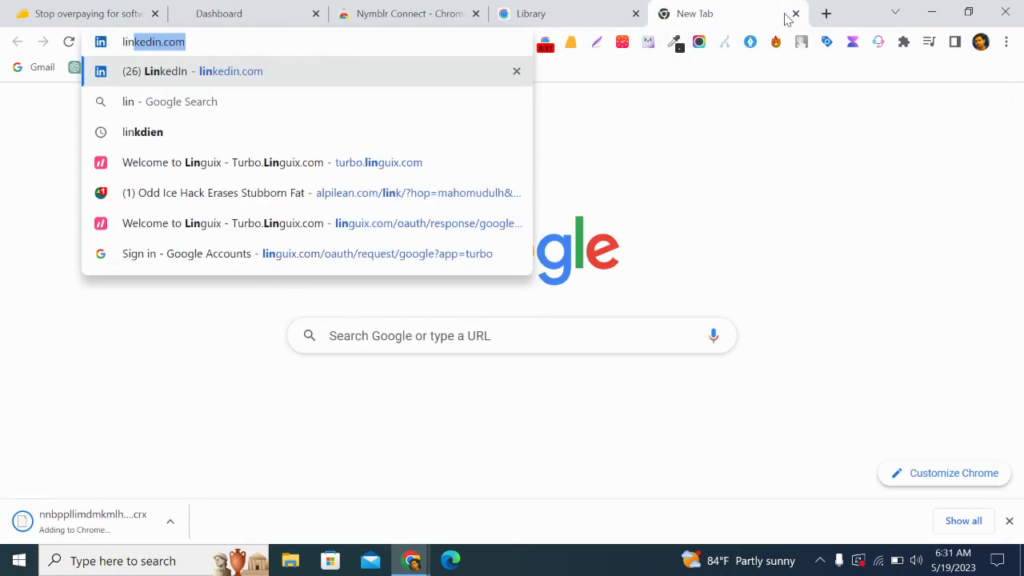
type("kdie")
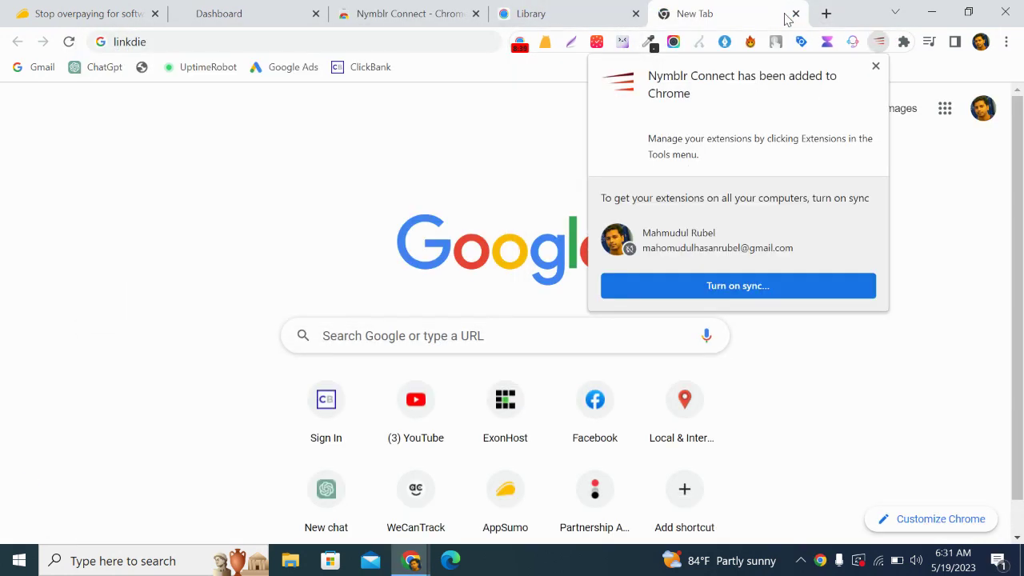
left_click(456, 106)
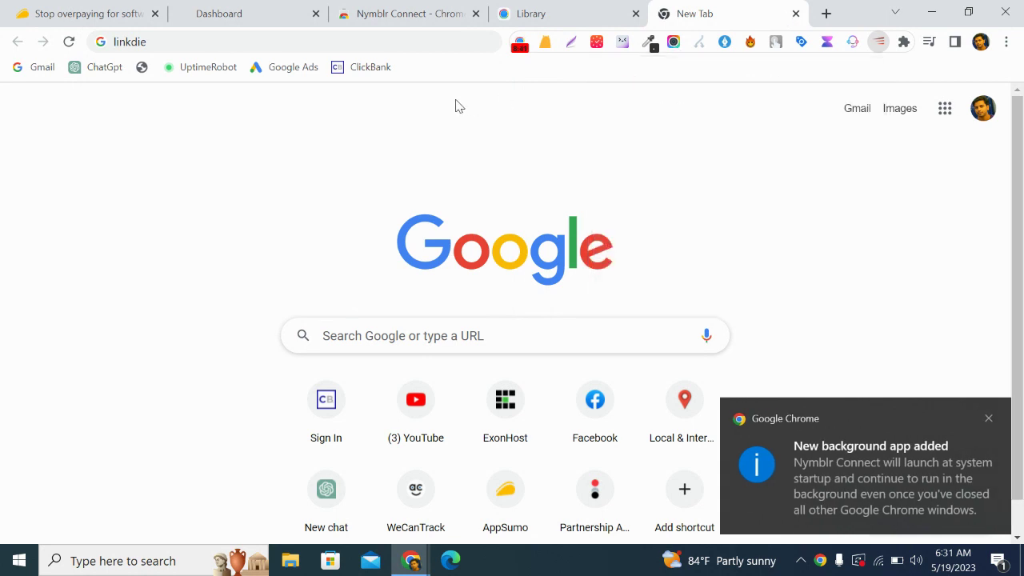
left_click(244, 44)
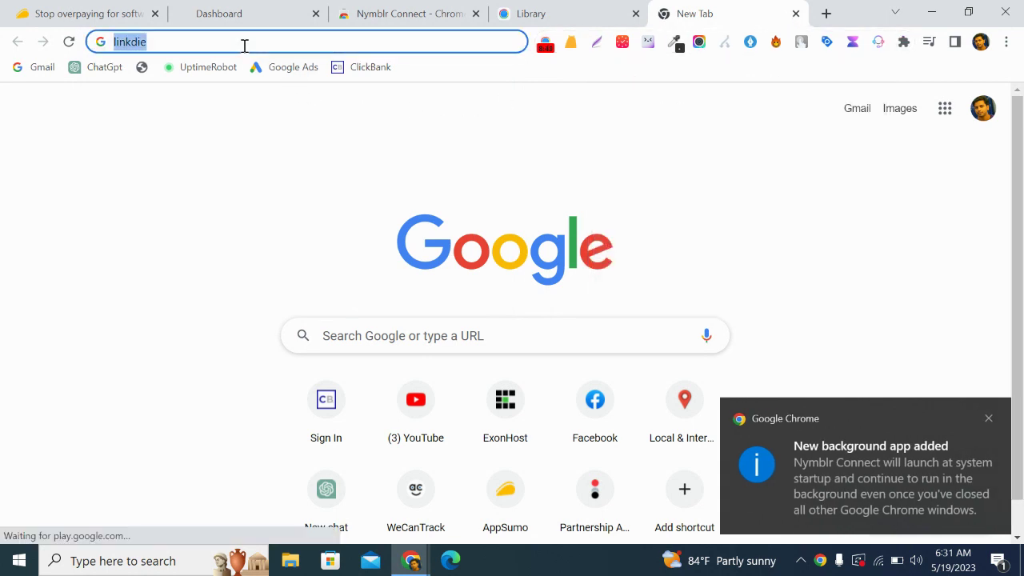
left_click(244, 44)
type("n")
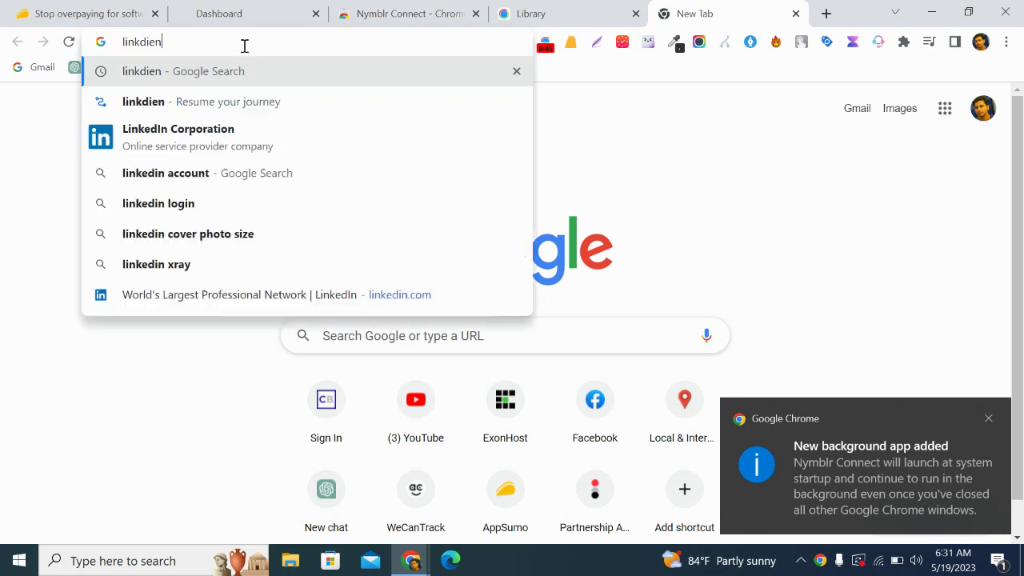
key("Return")
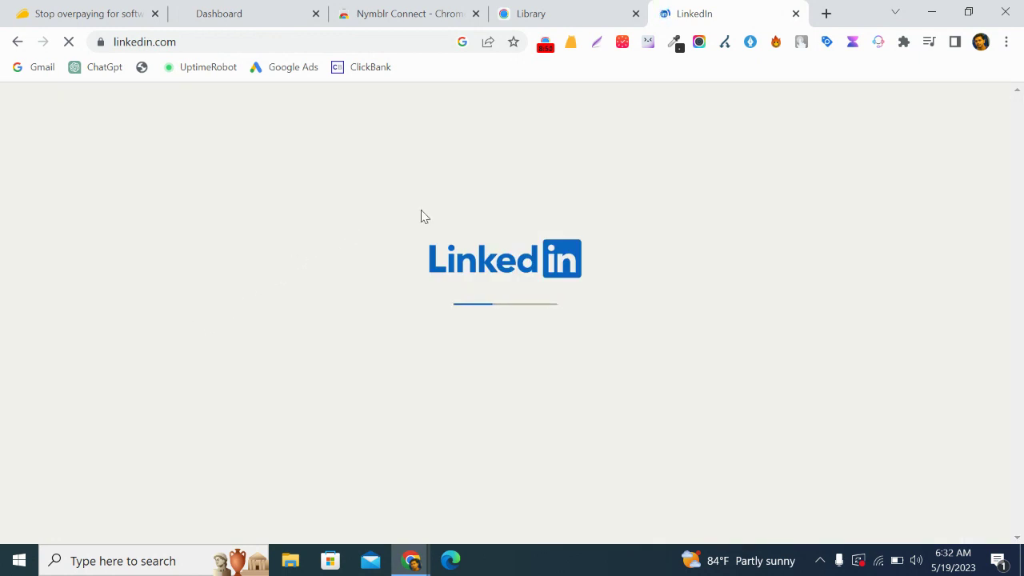
- Pin the Nymblr Connect extension in the browser and close the extensions list
left_click(904, 42)
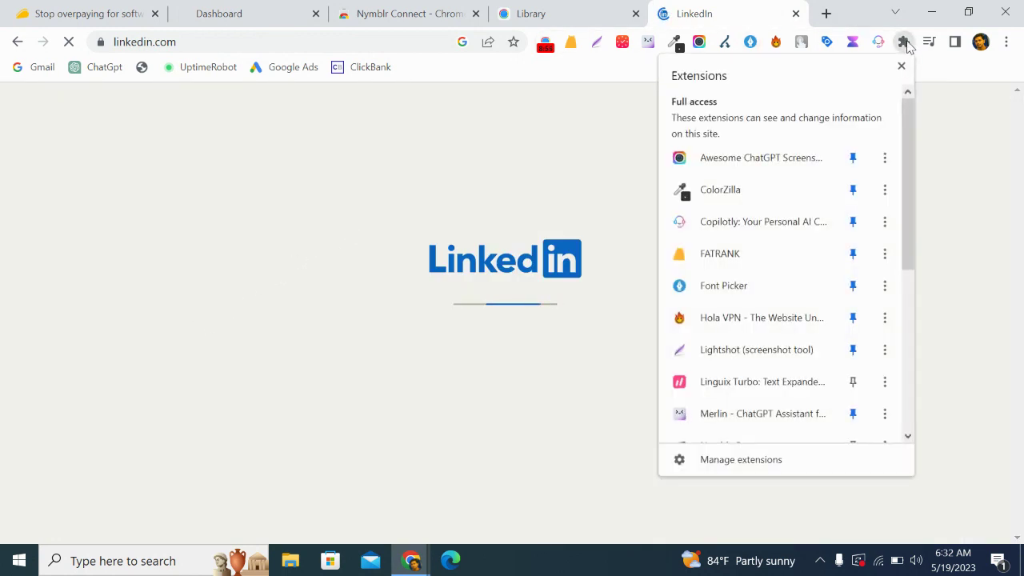
scroll(778, 300, "down", 5)
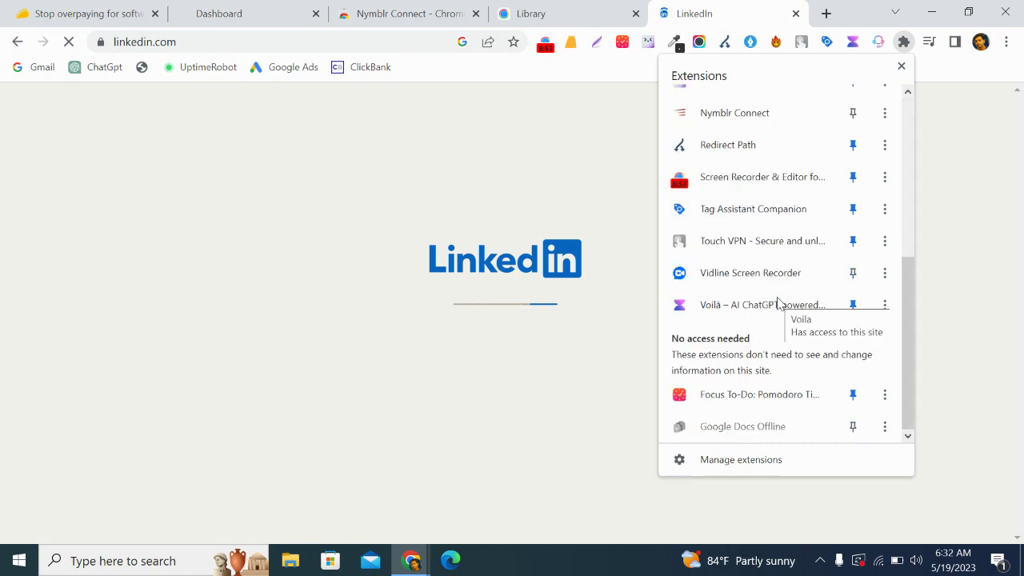
scroll(778, 303, "up", 3)
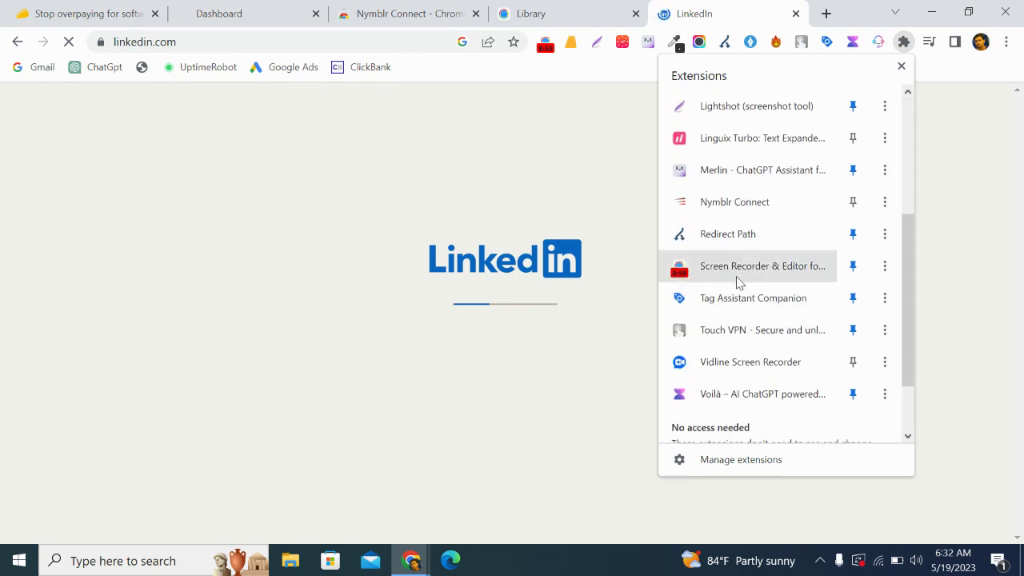
left_click(853, 203)
left_click(592, 149)
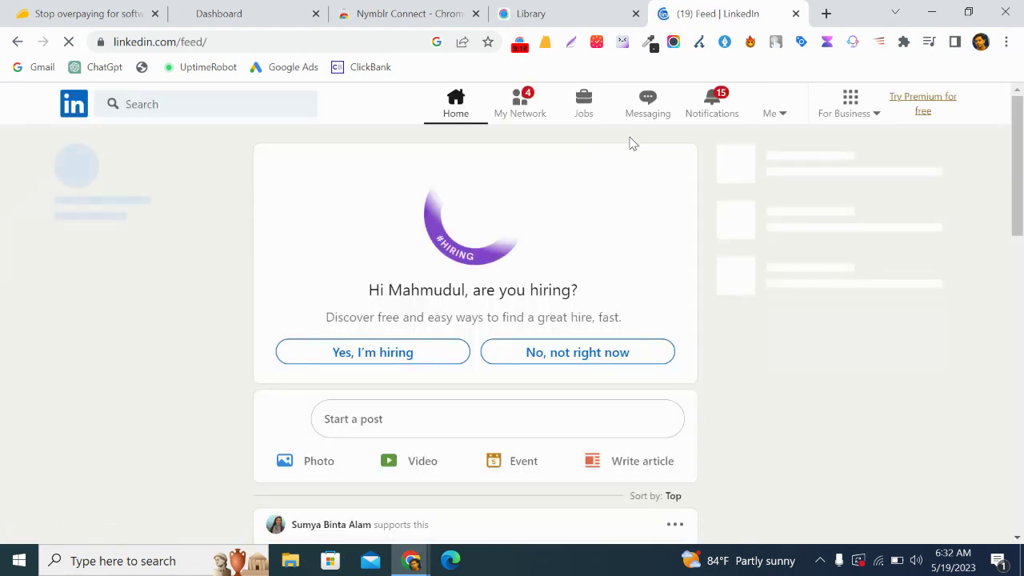
- Find the post about resume/CV page count in the LinkedIn feed and open its author's profile
scroll(552, 315, "down", 4)
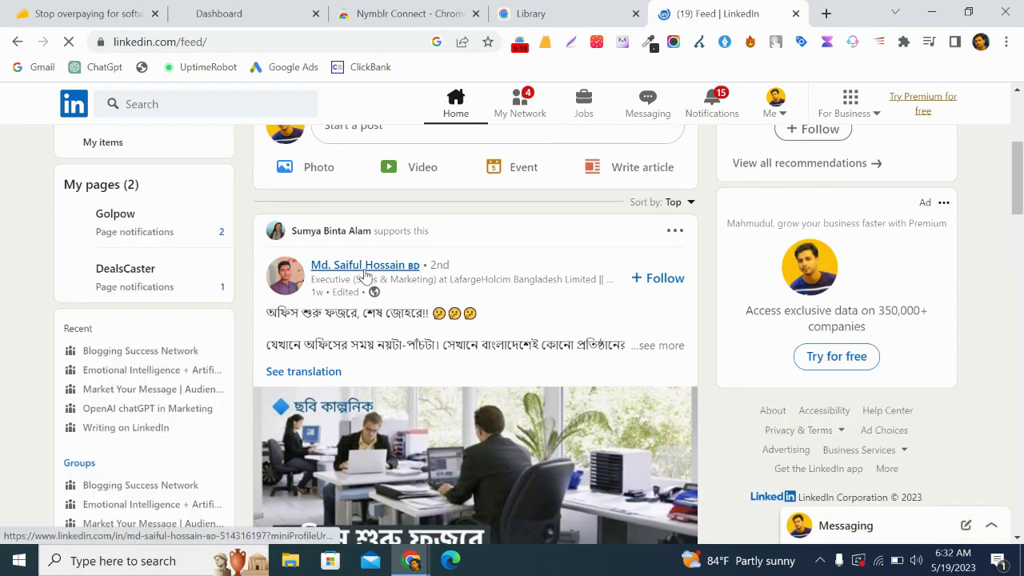
scroll(414, 325, "down", 3)
scroll(413, 324, "down", 10)
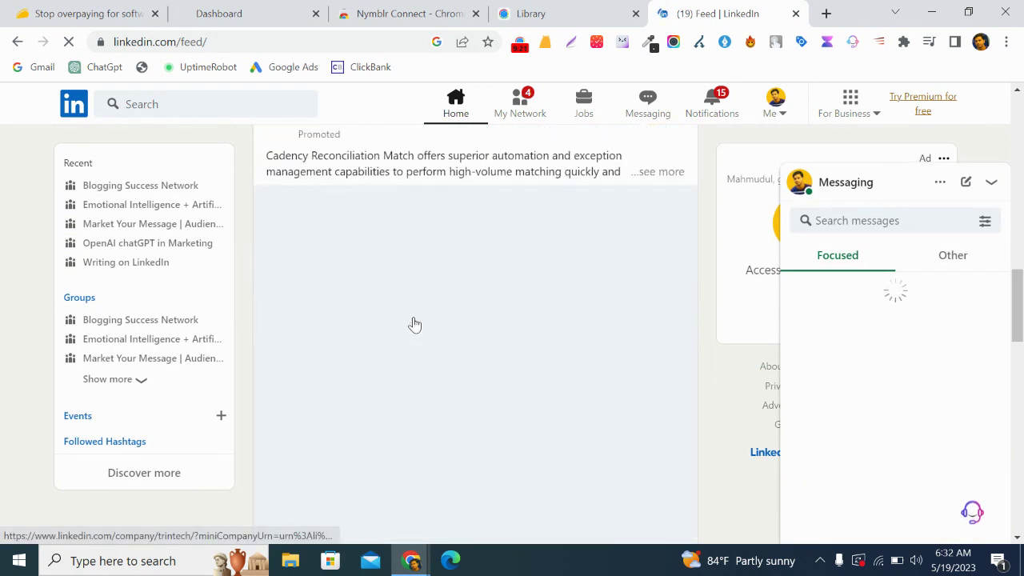
scroll(414, 324, "up", 2)
scroll(414, 320, "down", 7)
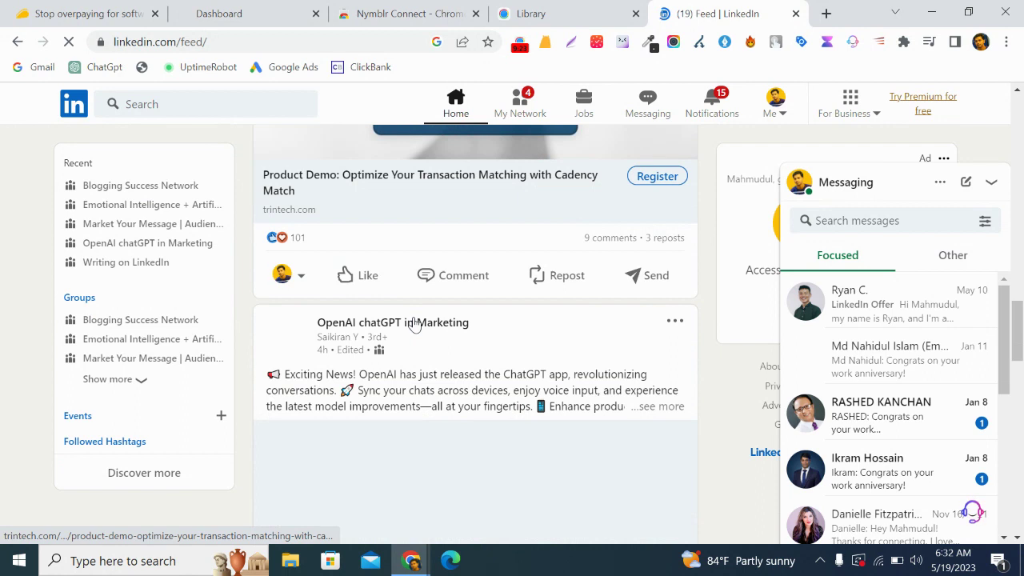
scroll(414, 320, "down", 5)
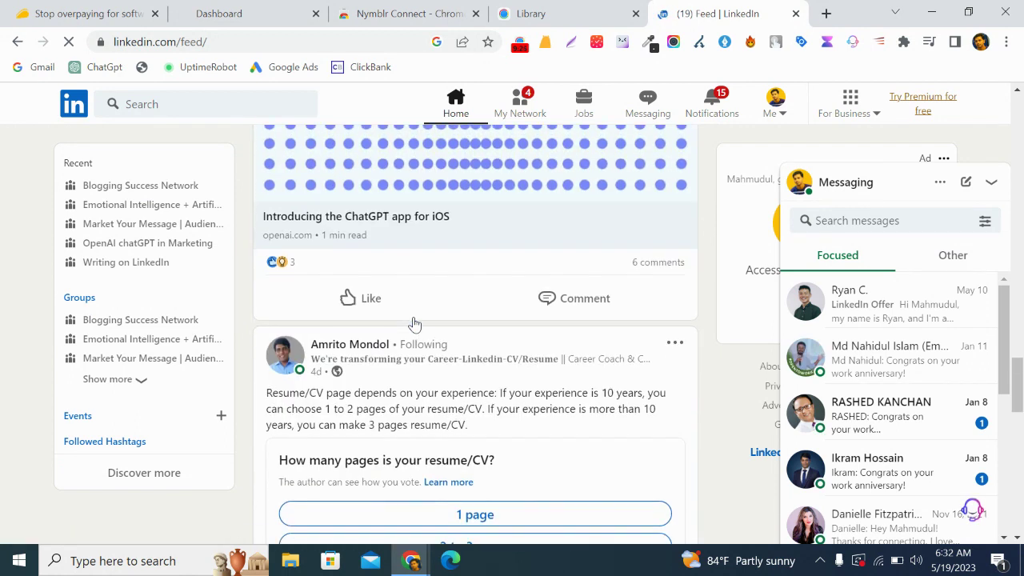
left_click(356, 347)
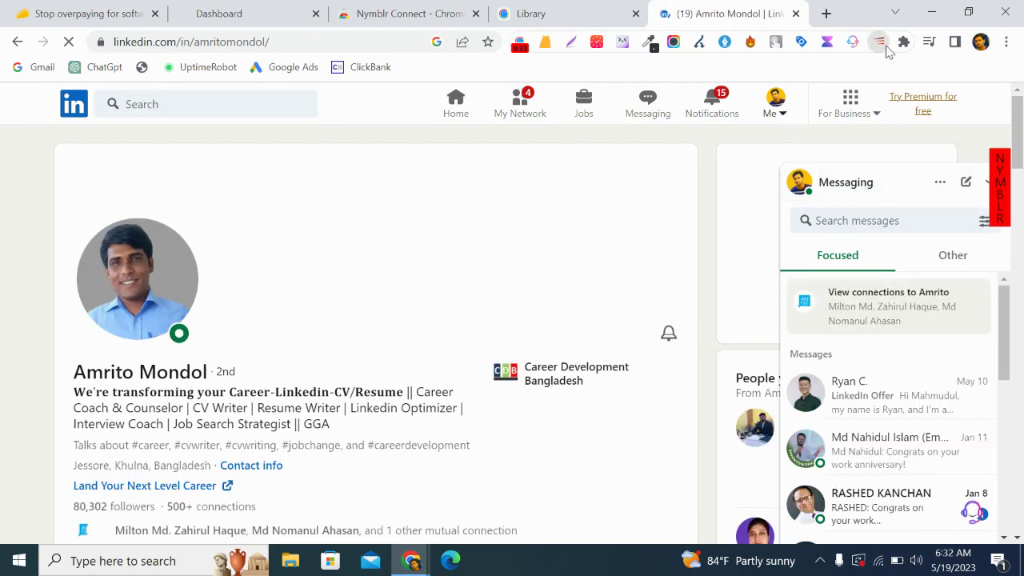
- Open Nymblr Connect on the LinkedIn profile and fill in the account's e-mail address for signing in
left_click(879, 41)
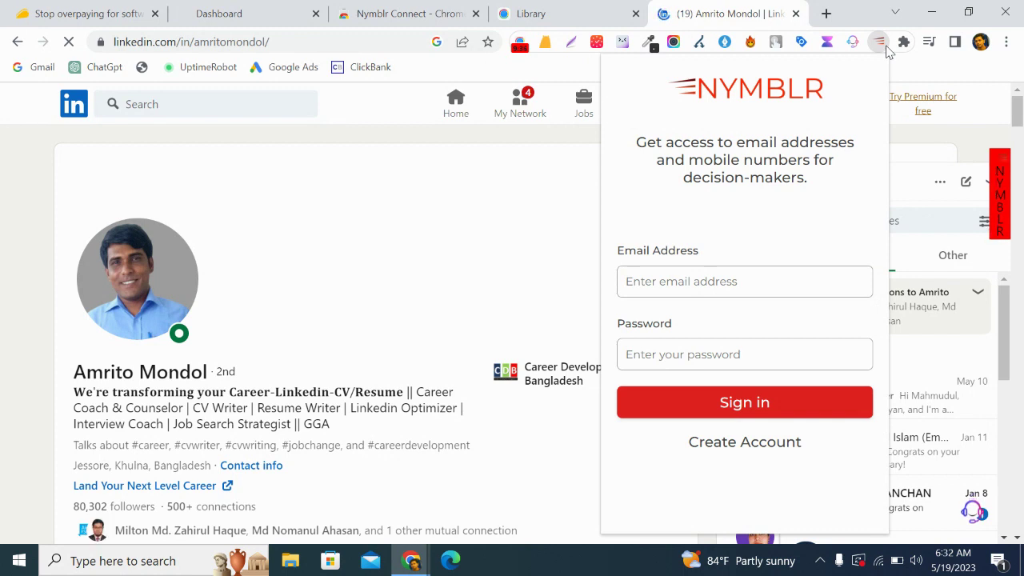
left_click(674, 280)
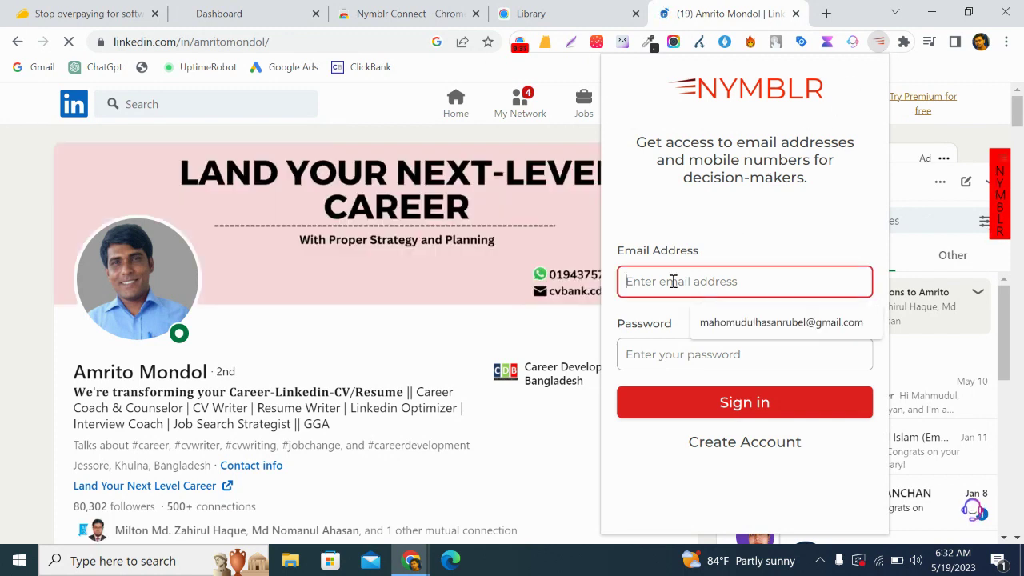
left_click(753, 323)
left_click(692, 353)
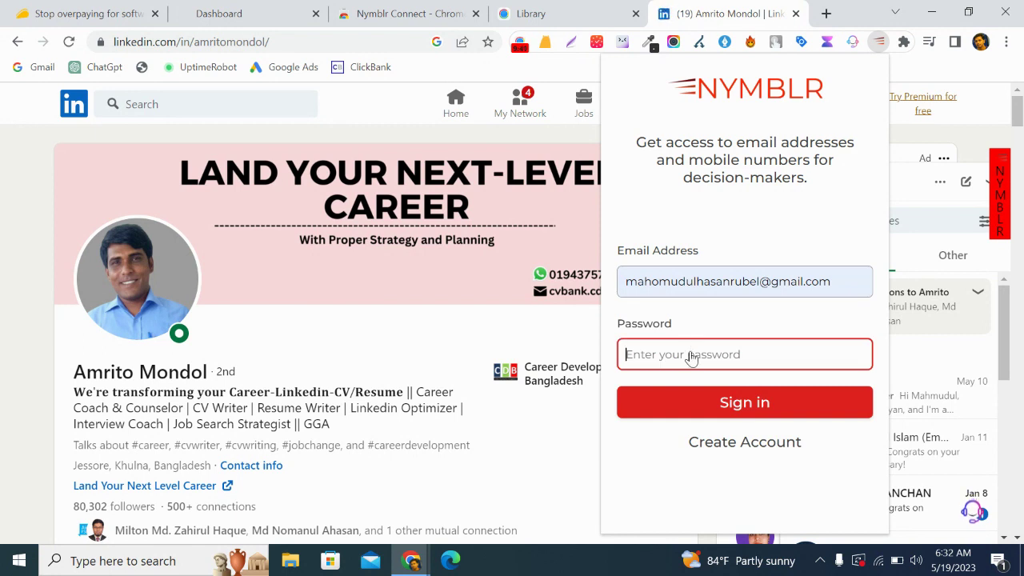